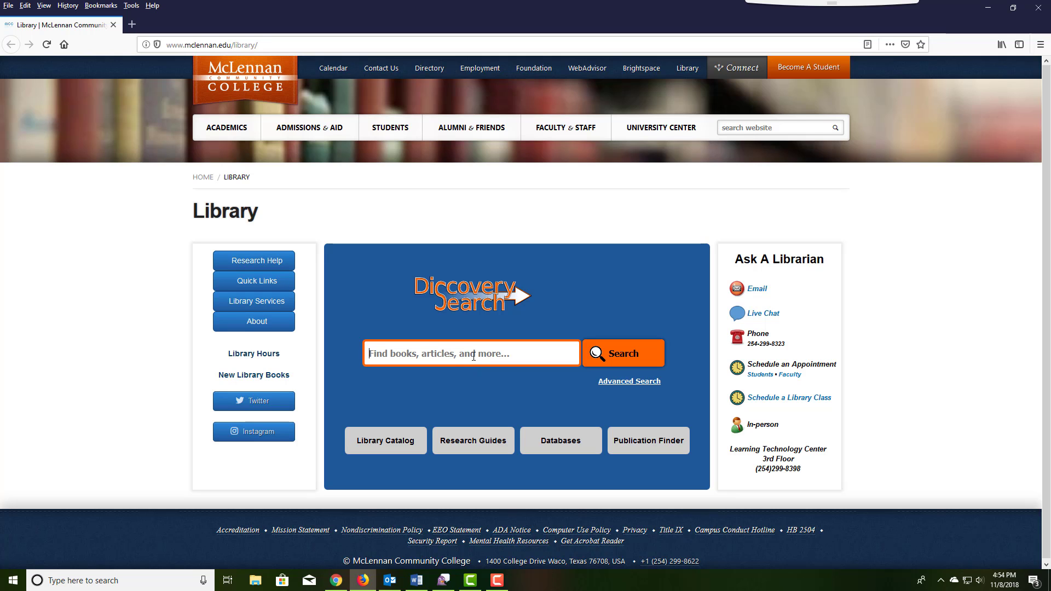
Enter the query capra AND "it's a wonderful life" in the Discovery Search box.
text(c)
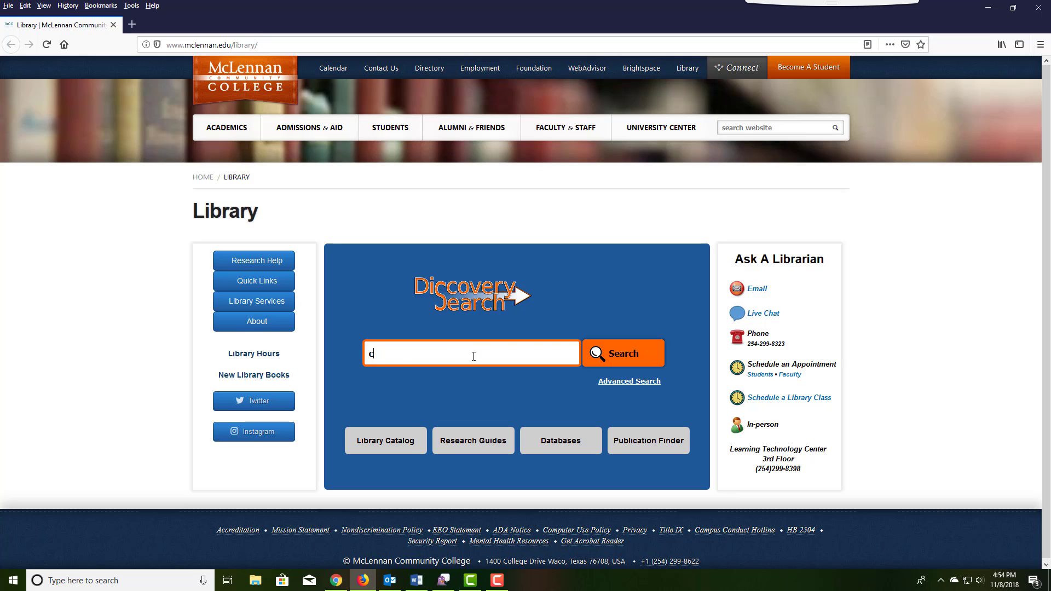
text(apra AND "i)
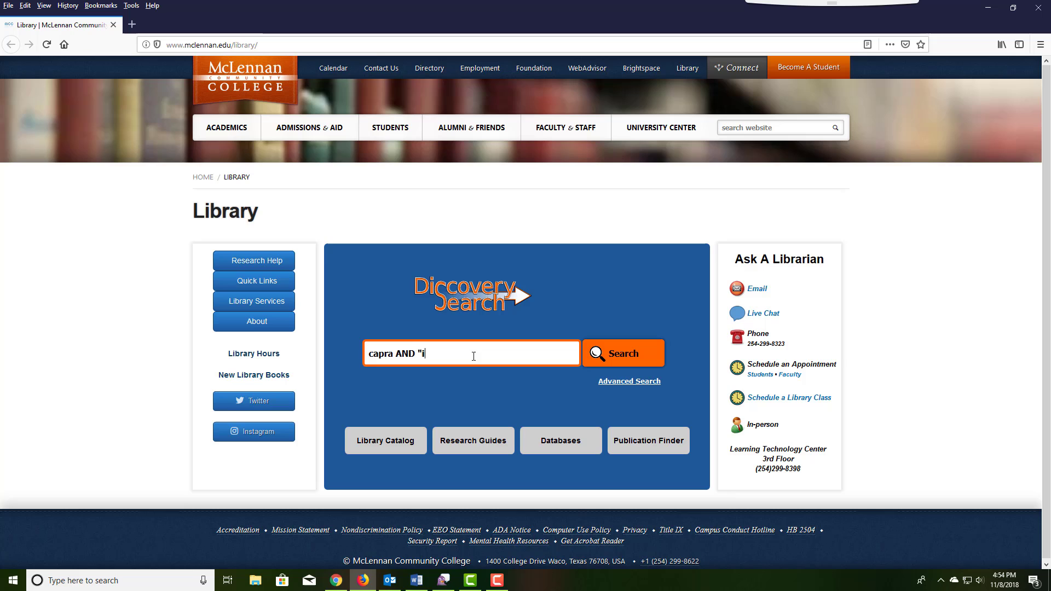
text(n's a w)
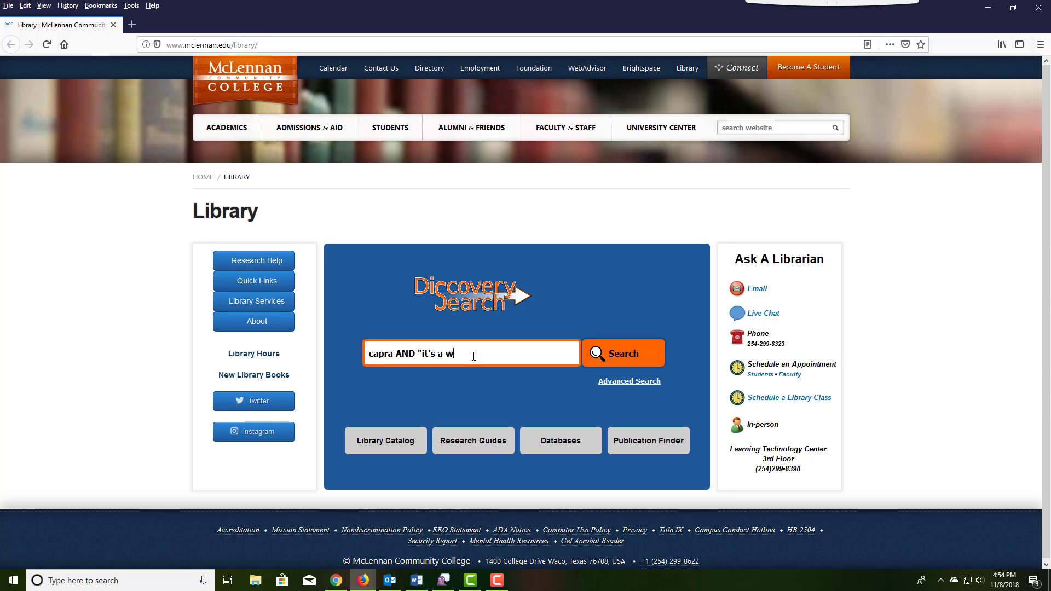
text(odederful life")
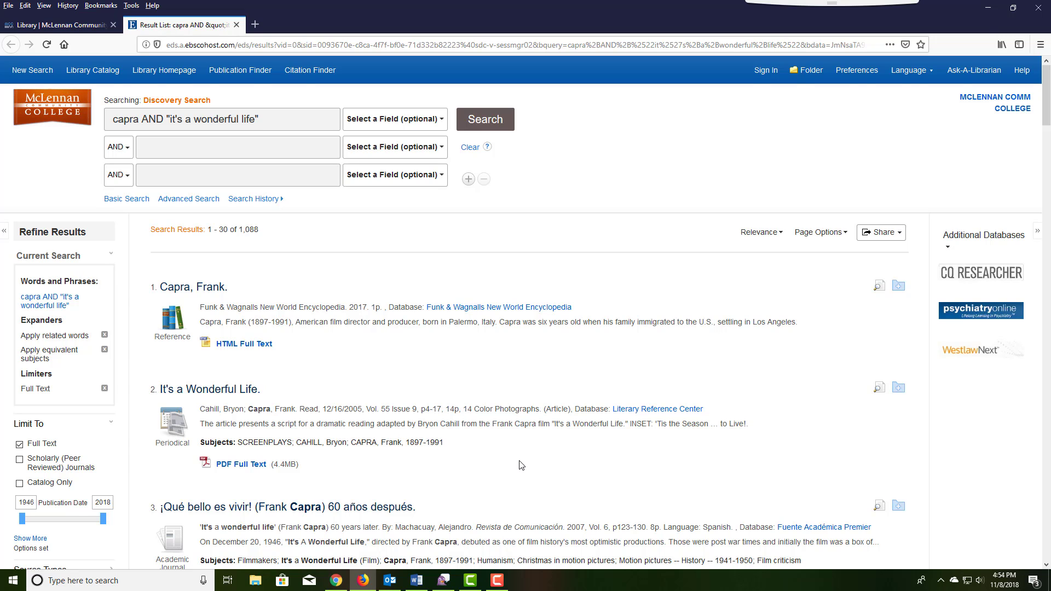
Expand the Publication facet and show its complete list of publications.
scroll(521, 465, down, 4)
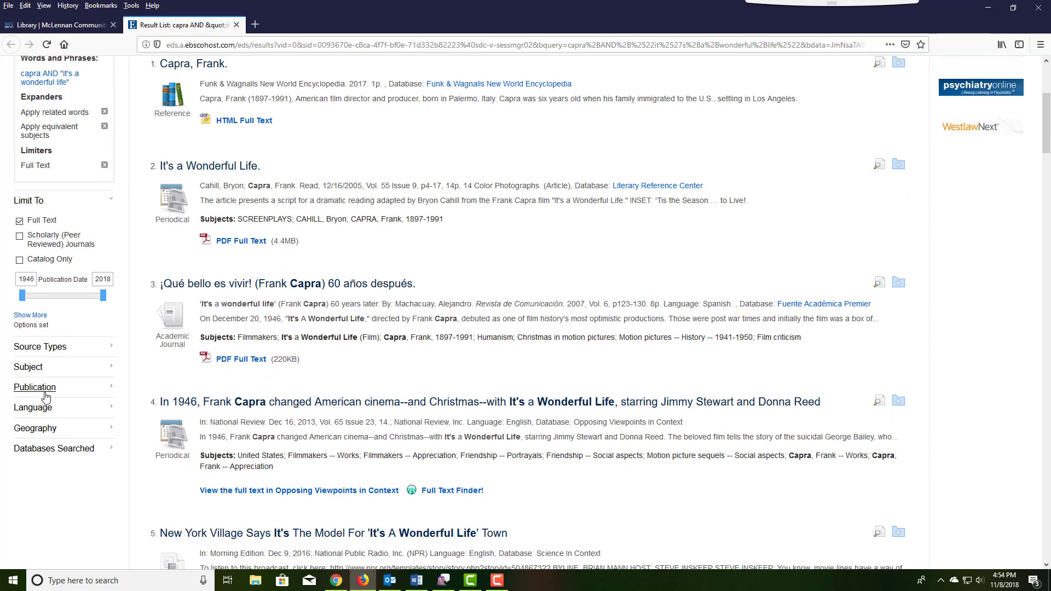
click(46, 391)
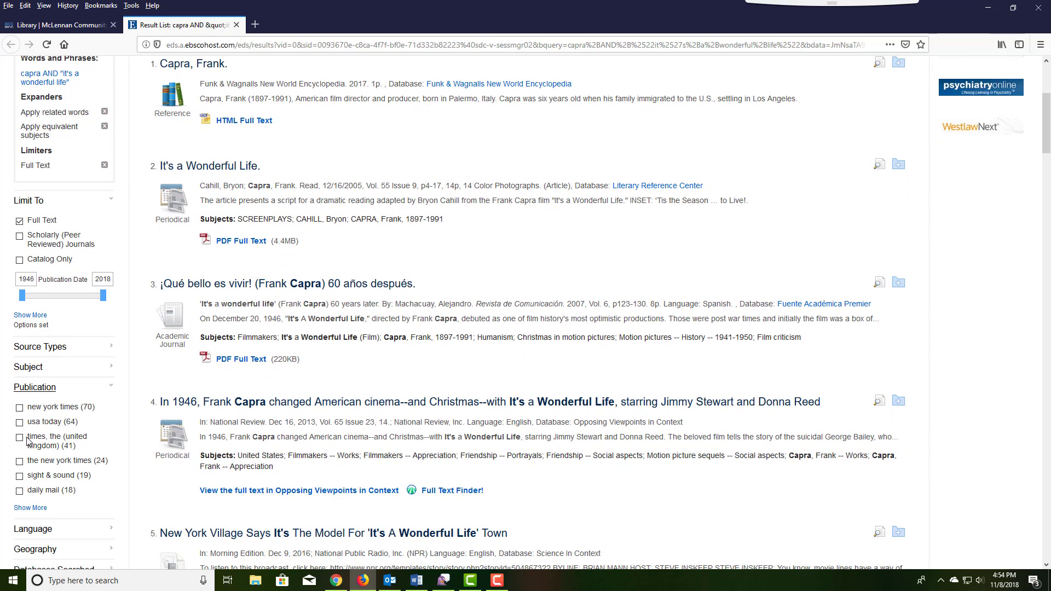
click(30, 509)
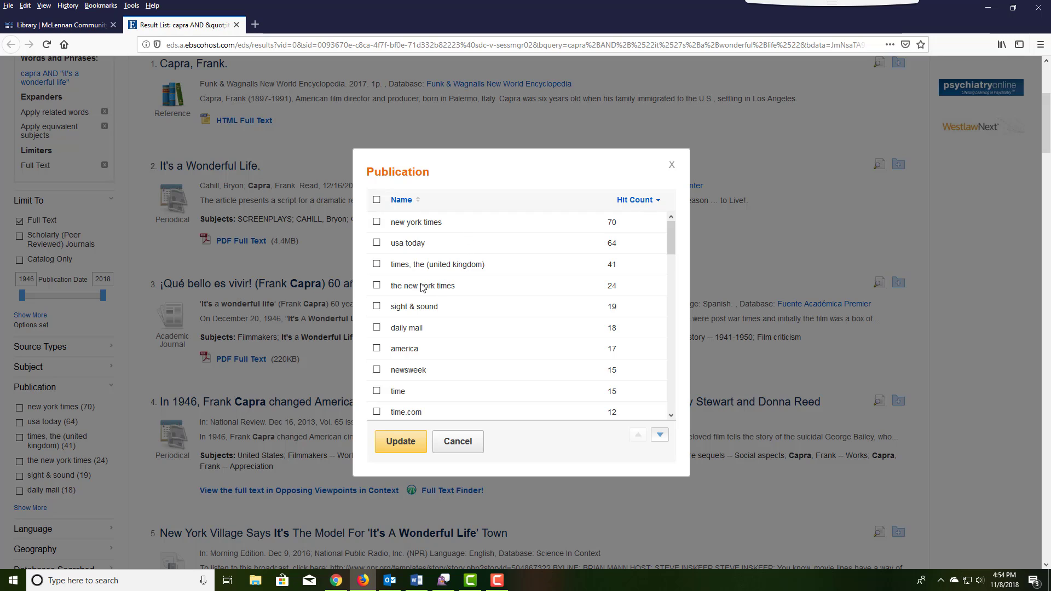
Tick sight & sound, journal of popular film & television and film criticism.
click(377, 306)
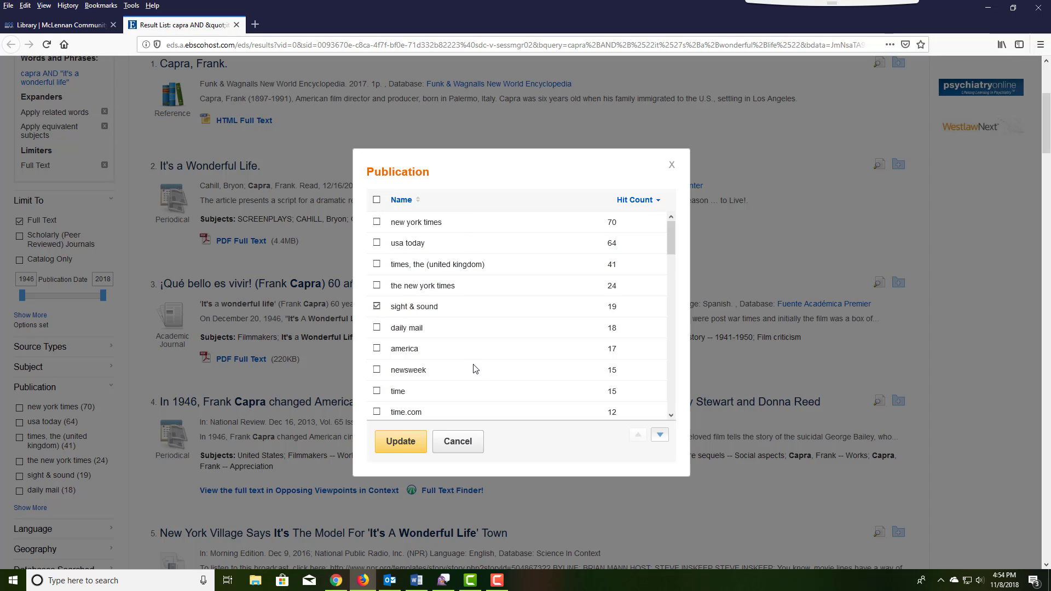
scroll(481, 374, down, 5)
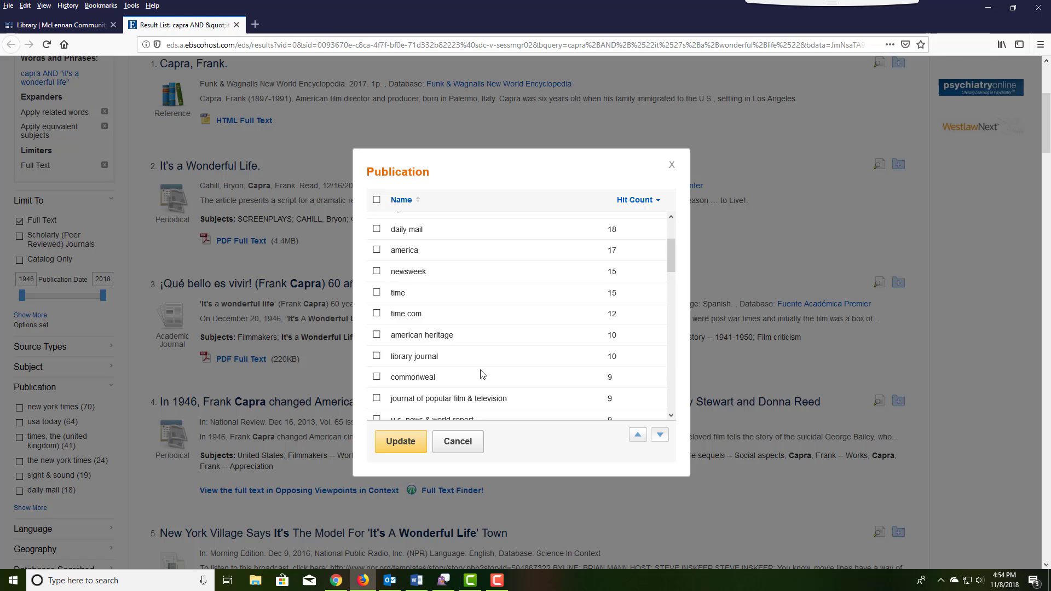
click(377, 350)
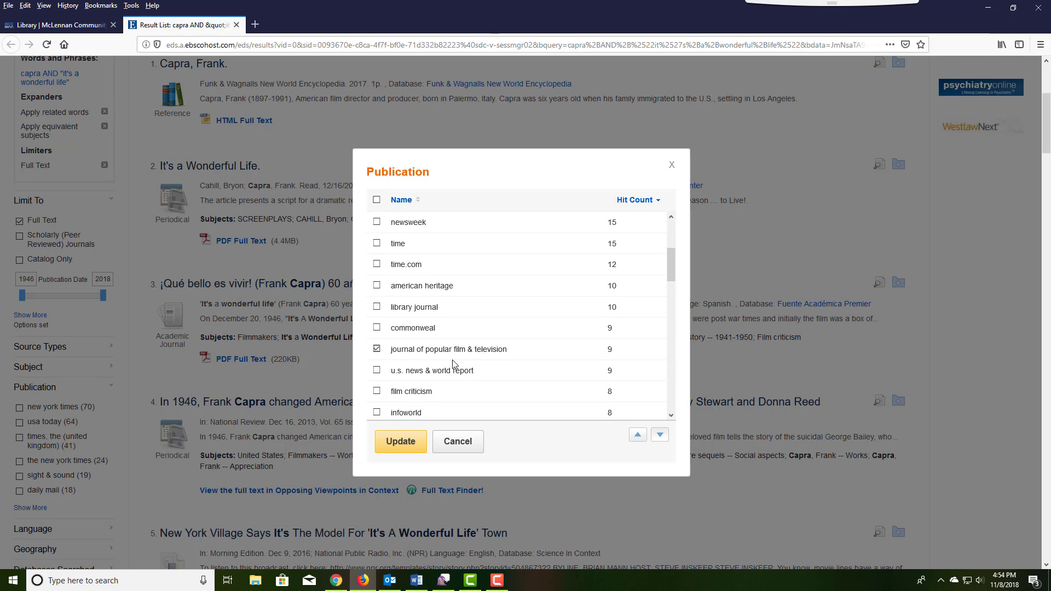
scroll(475, 371, down, 2)
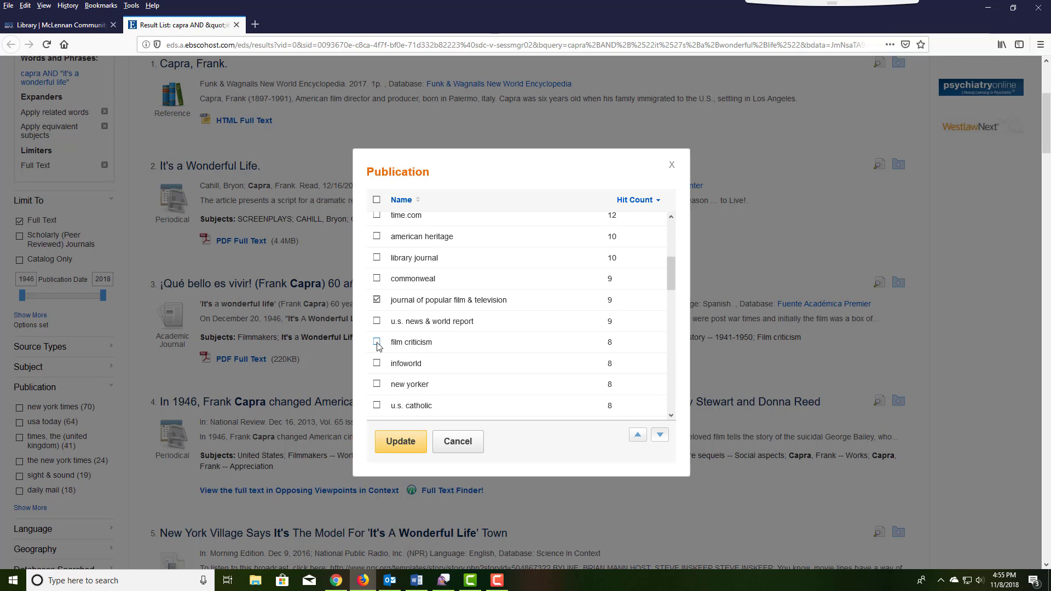
click(377, 342)
scroll(421, 361, down, 2)
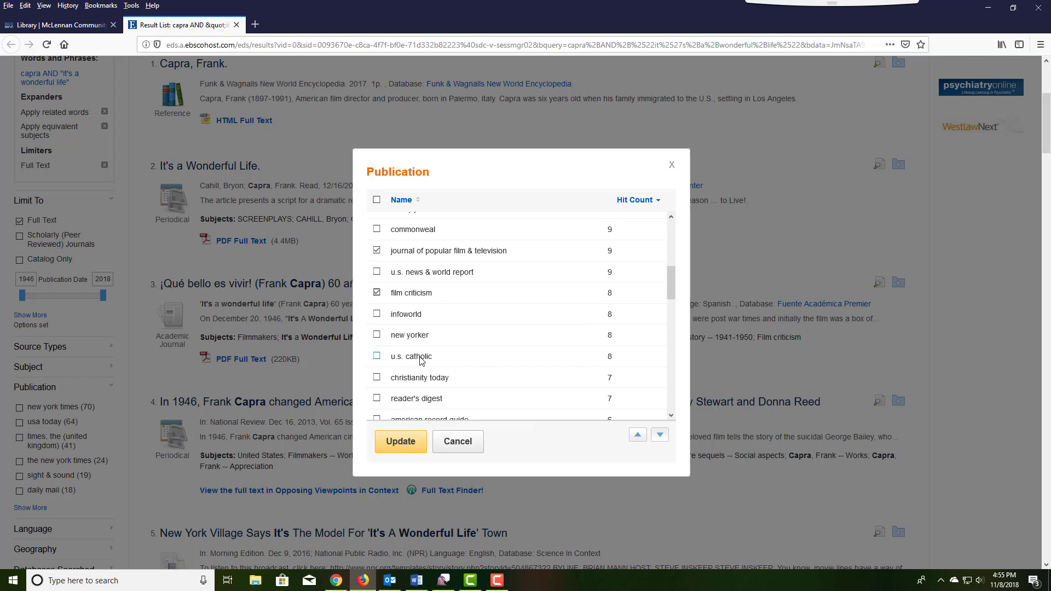
scroll(421, 361, down, 5)
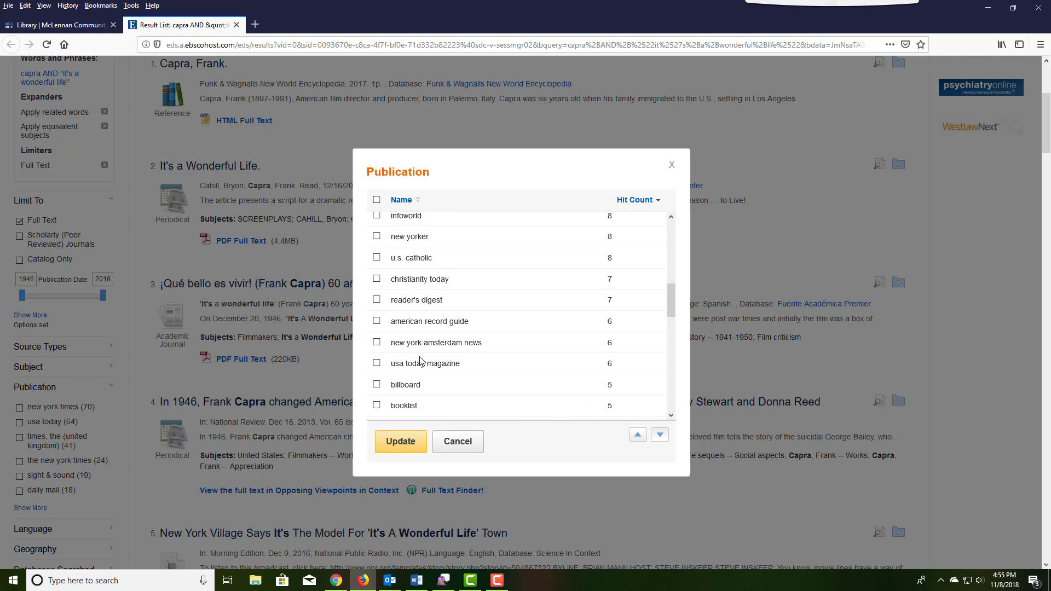
scroll(421, 361, down, 5)
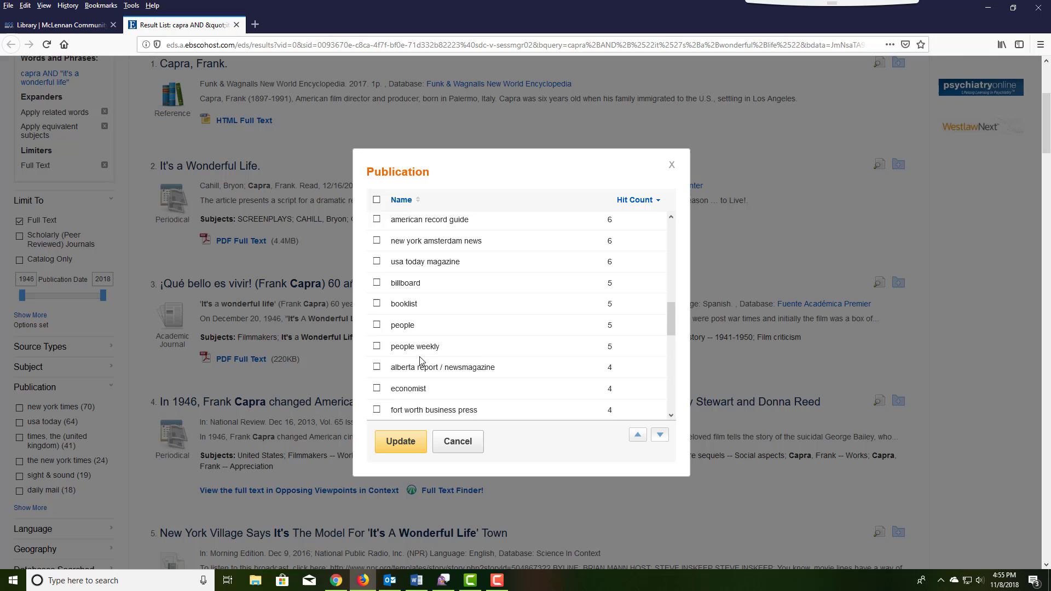
scroll(421, 361, down, 5)
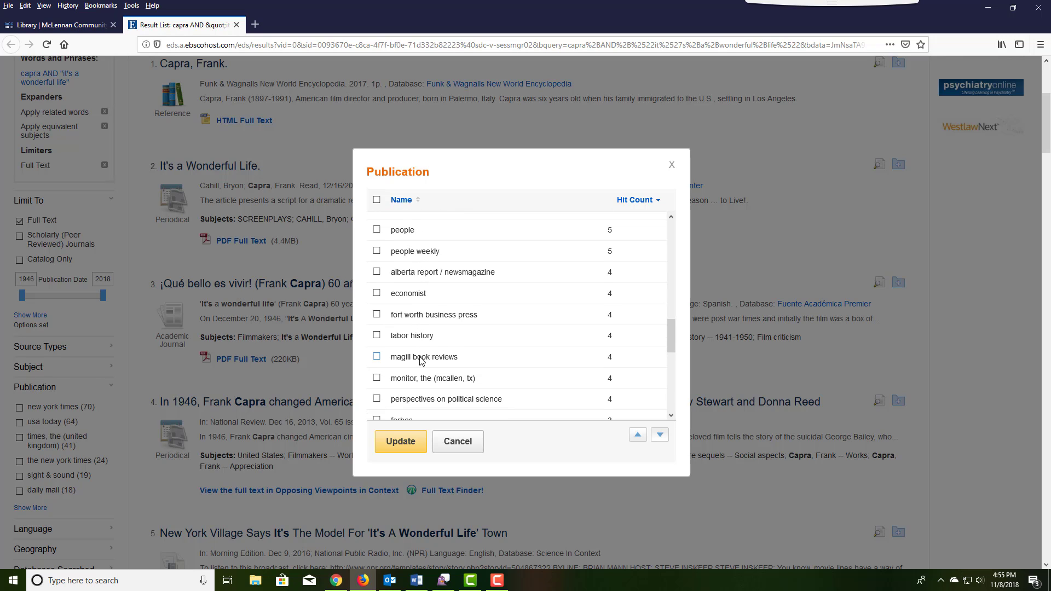
scroll(420, 361, down, 2)
scroll(420, 362, down, 2)
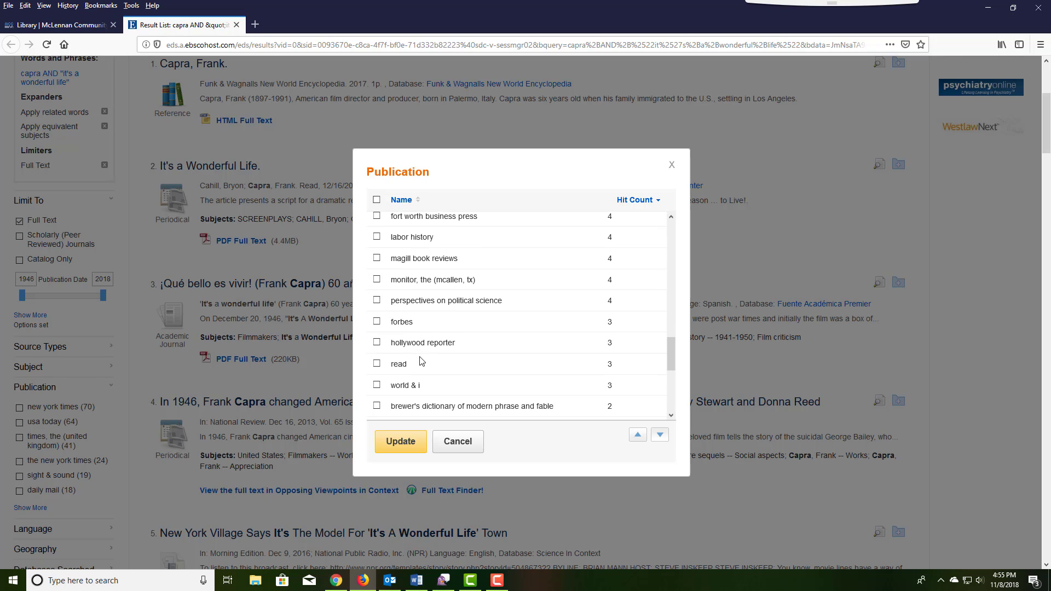
scroll(422, 361, down, 5)
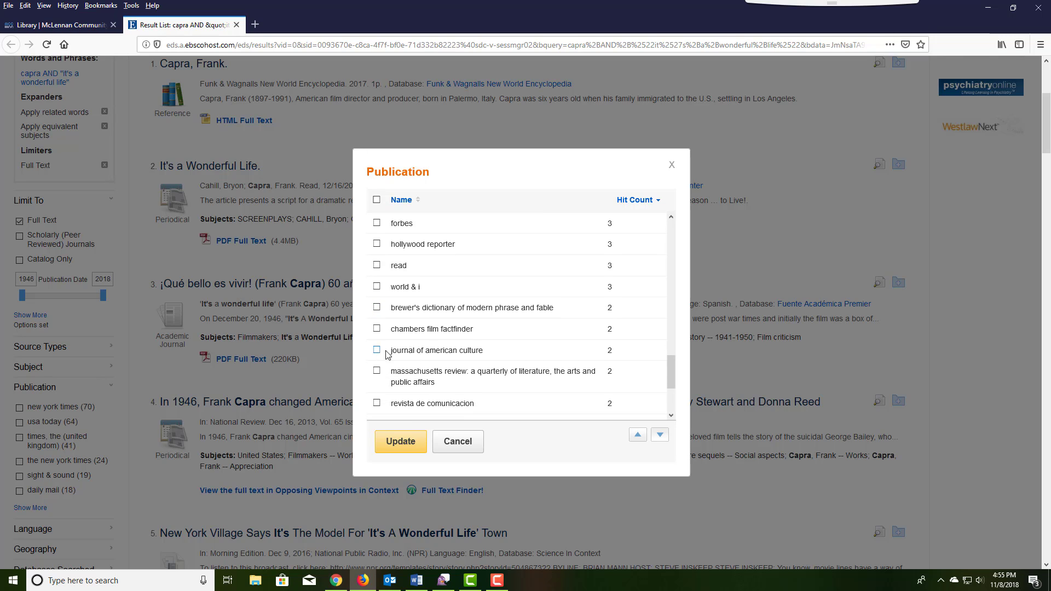
scroll(457, 351, down, 2)
scroll(458, 350, down, 3)
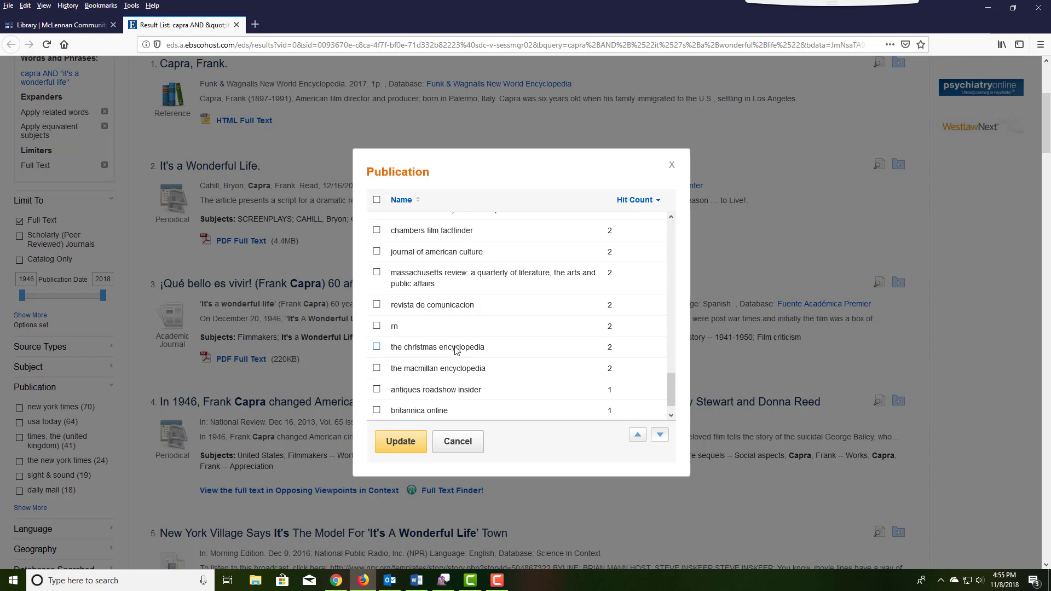
scroll(456, 351, down, 1)
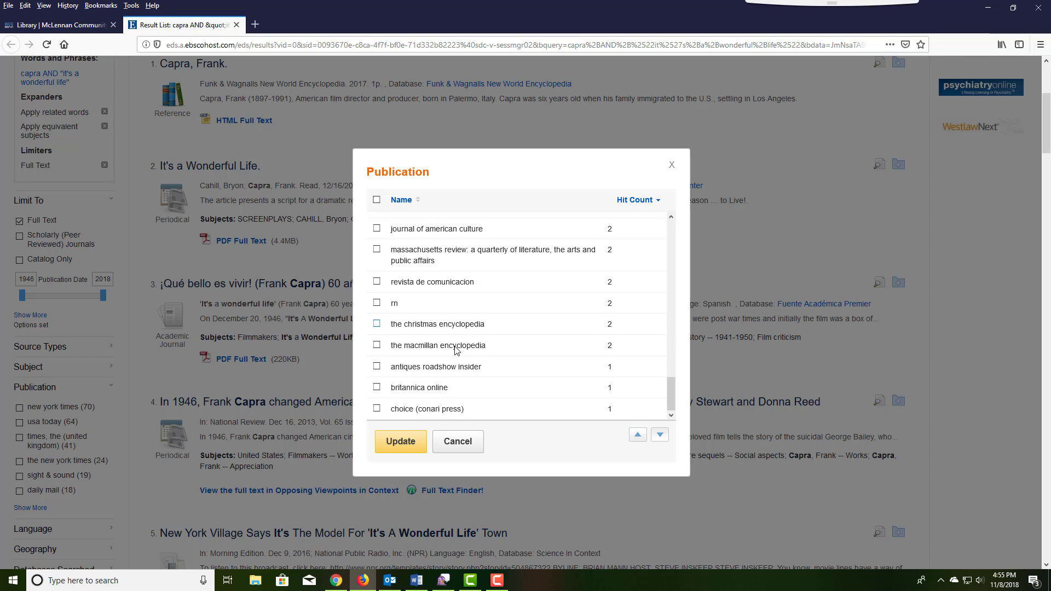
Apply the three publication limiters, narrowing the list to 15 results.
click(402, 443)
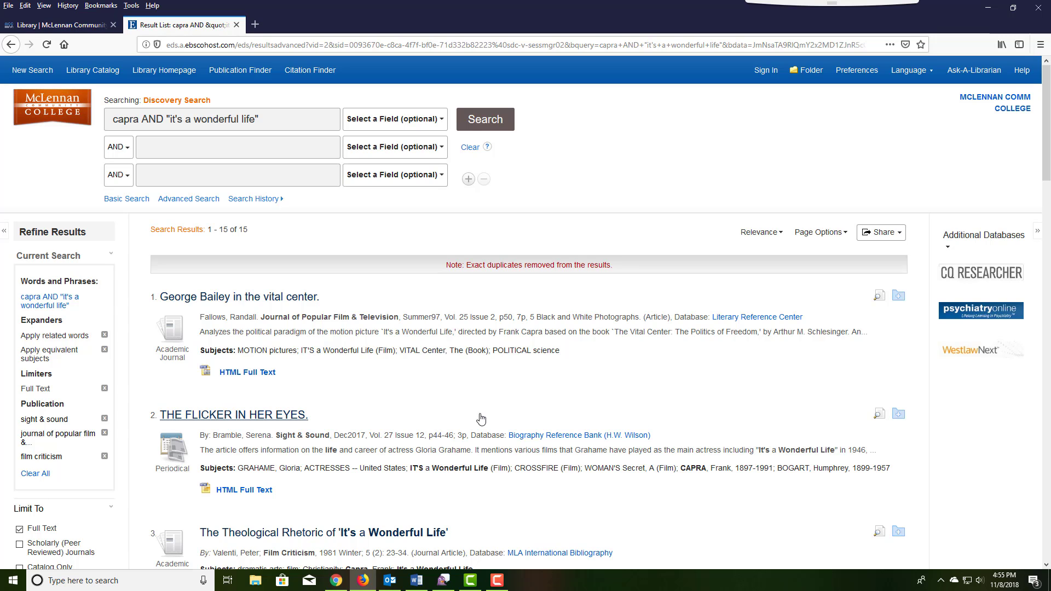
Open the 'George Bailey in the vital center.' record from the result list.
click(263, 304)
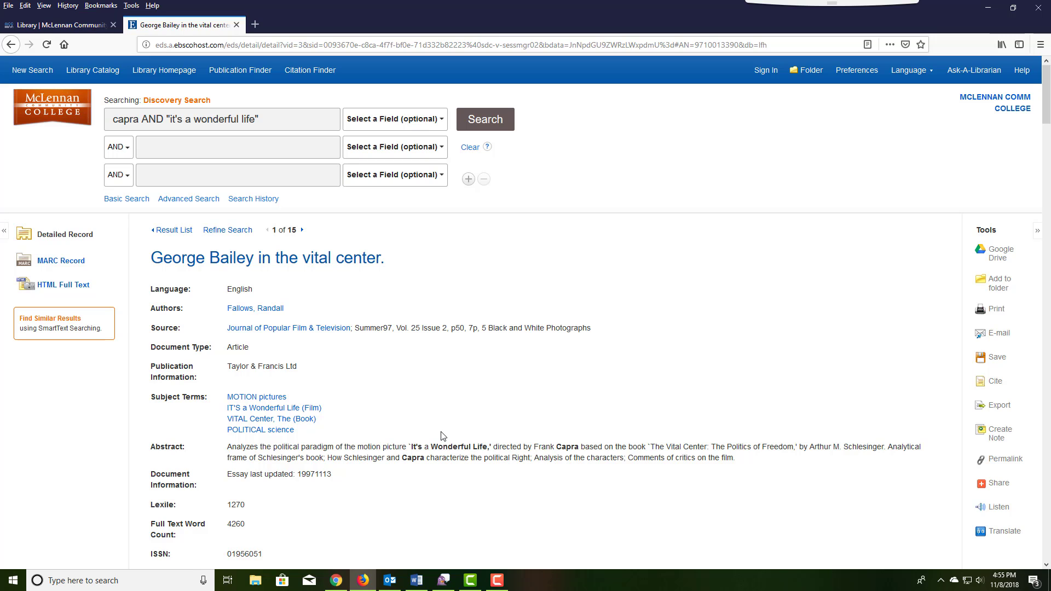
Show the article's HTML full text, read down through it, then return to the top.
click(85, 284)
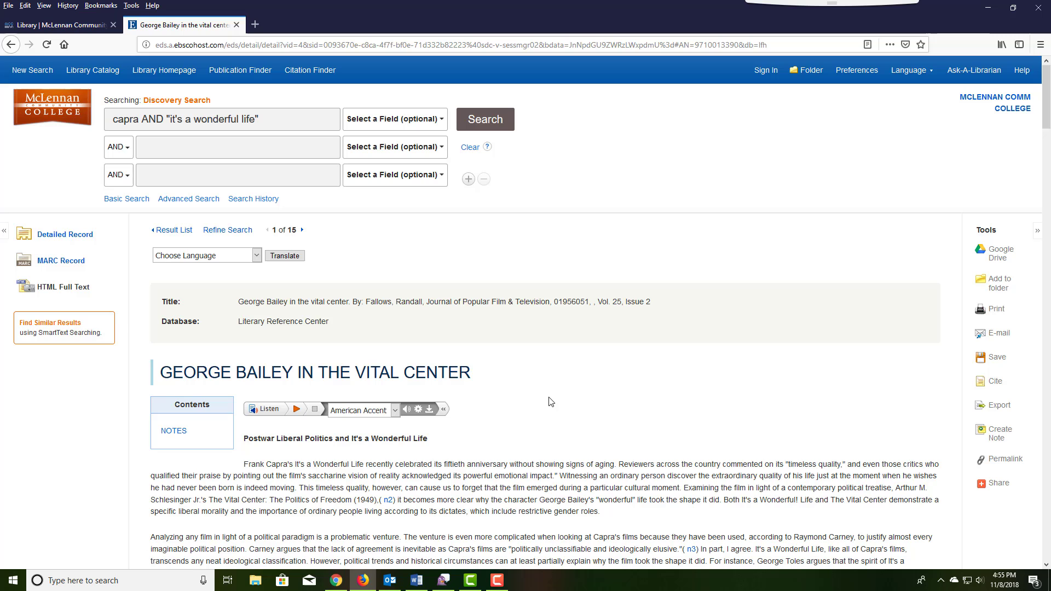
scroll(551, 402, down, 2)
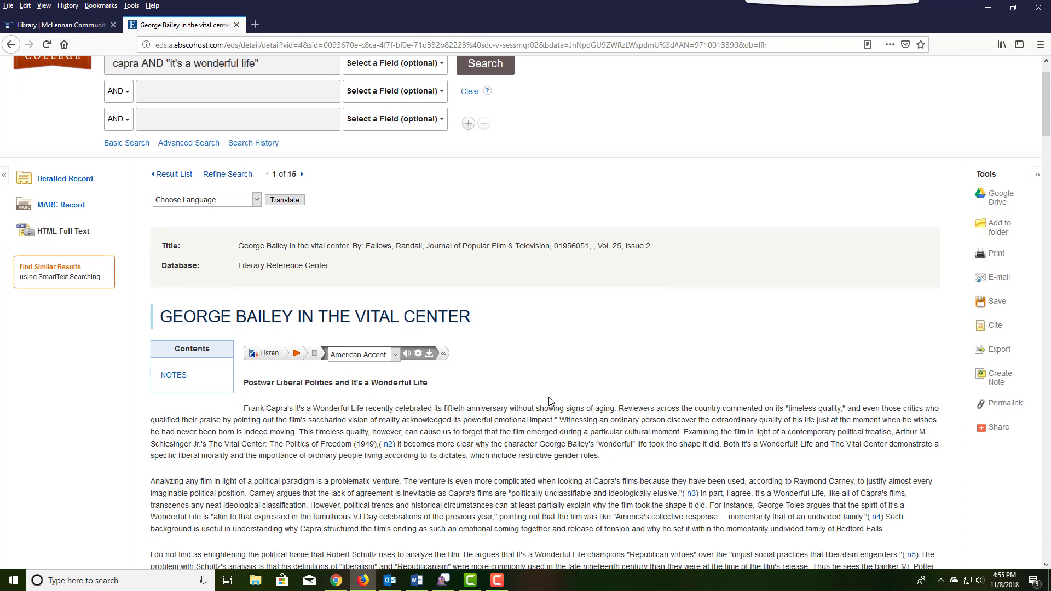
scroll(551, 402, down, 2)
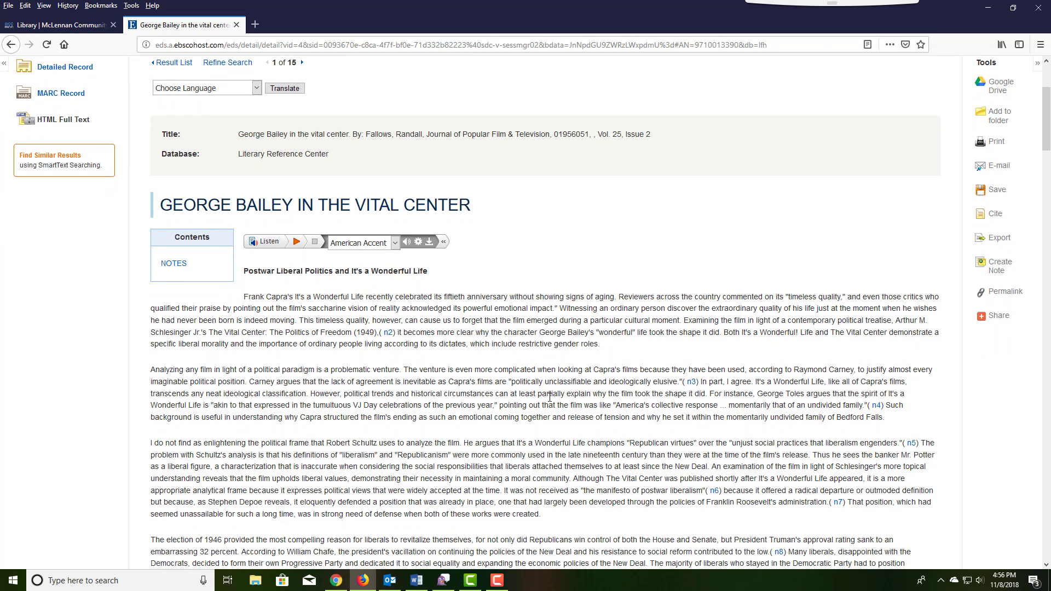
scroll(549, 397, down, 1)
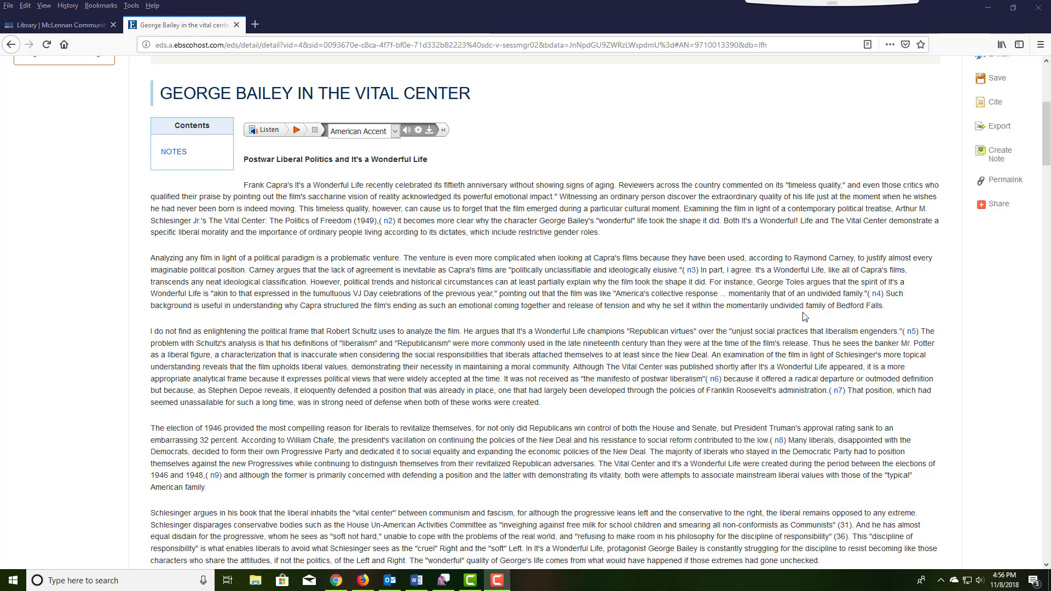
scroll(803, 316, up, 4)
scroll(804, 312, up, 1)
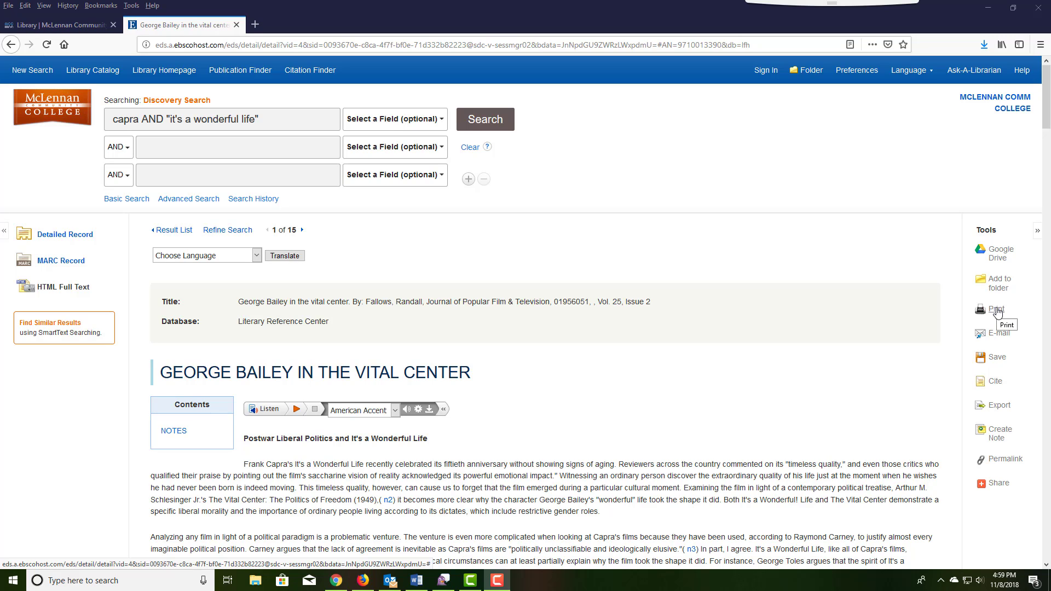
Print the article's full text with an MLA citation.
click(997, 310)
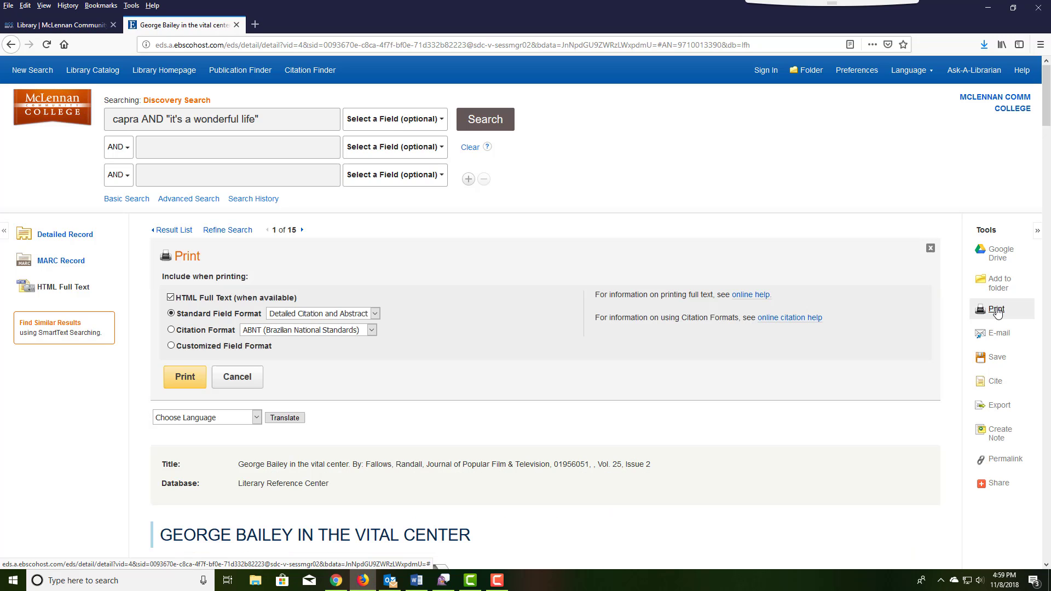
click(171, 329)
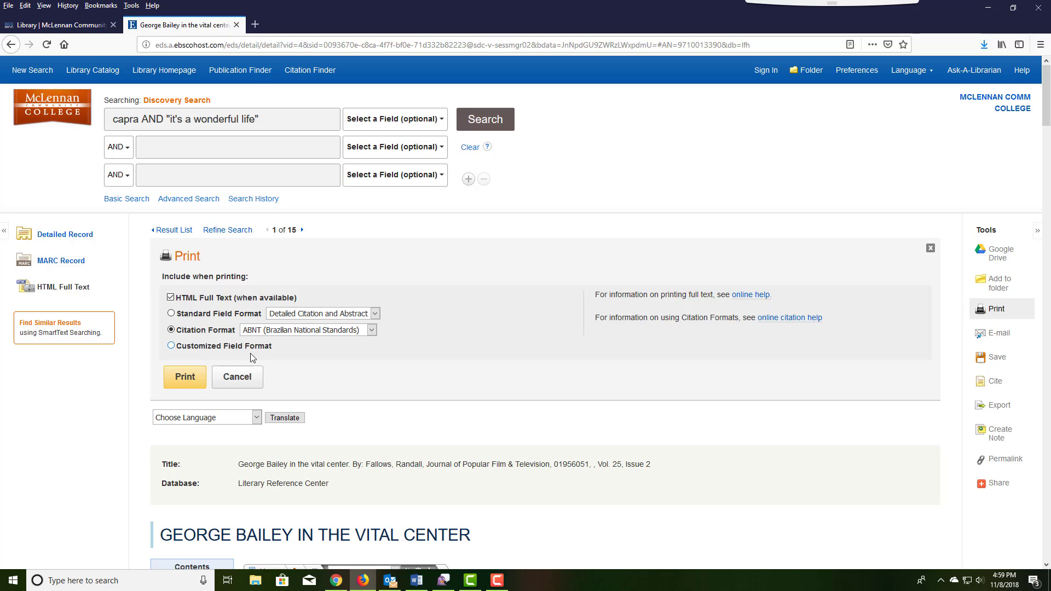
click(294, 333)
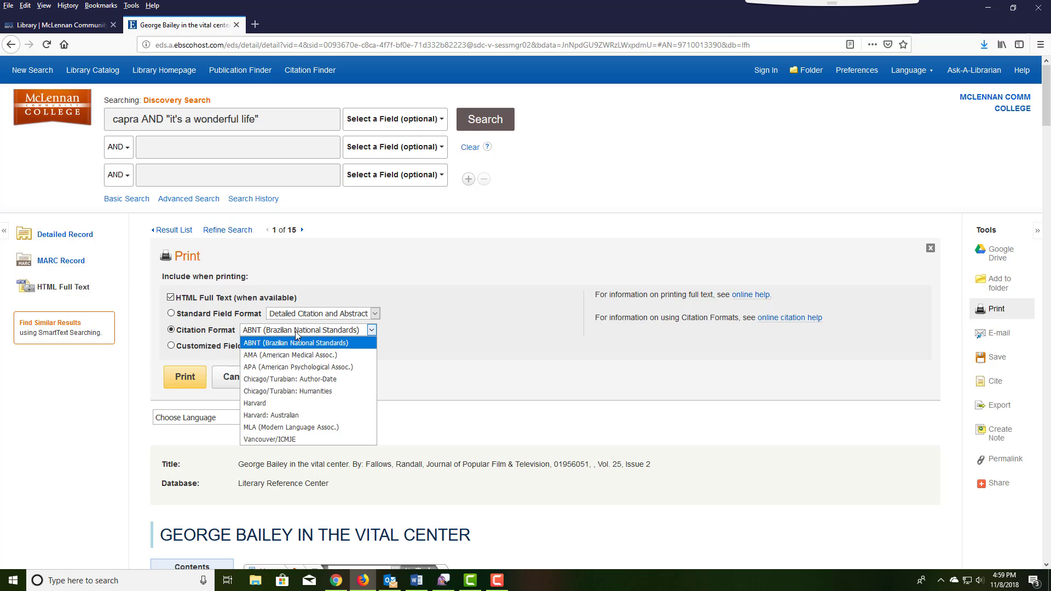
click(291, 427)
click(186, 384)
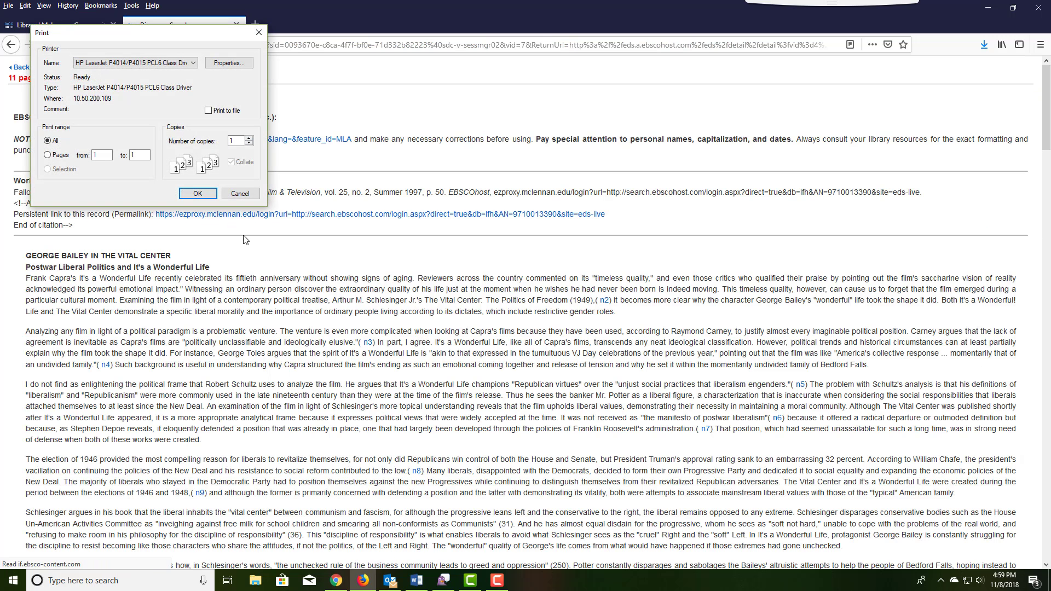
click(225, 194)
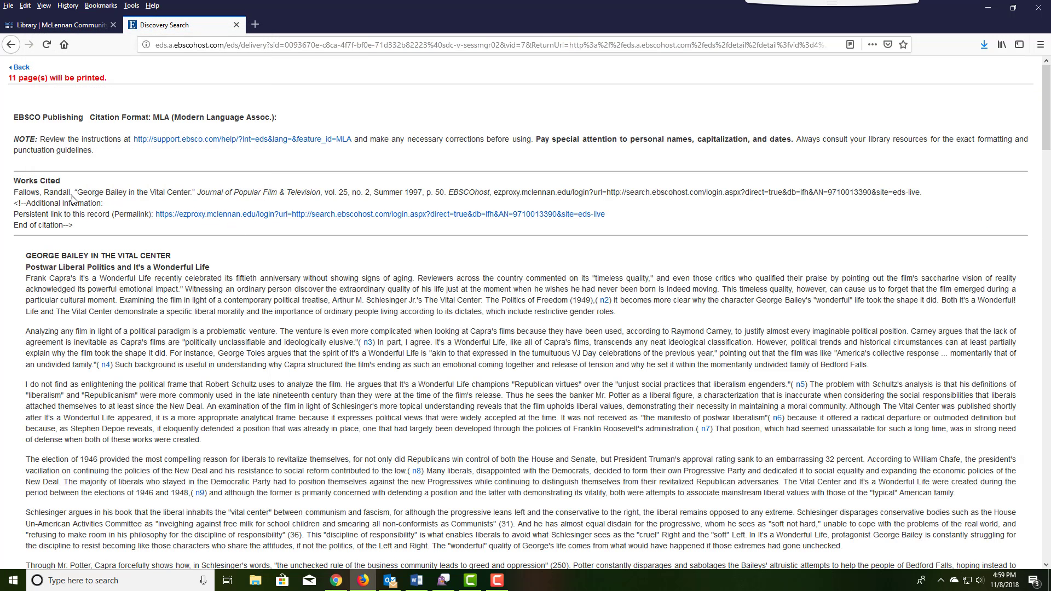
Highlight the citation's author name, then return to the article's detailed record.
drag(14, 193, 91, 195)
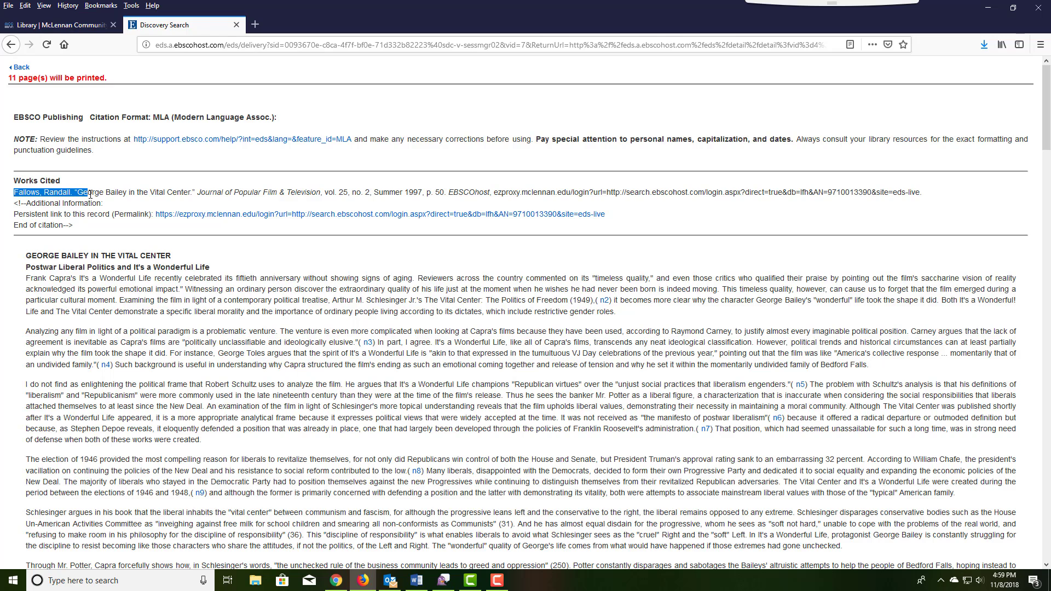
click(316, 331)
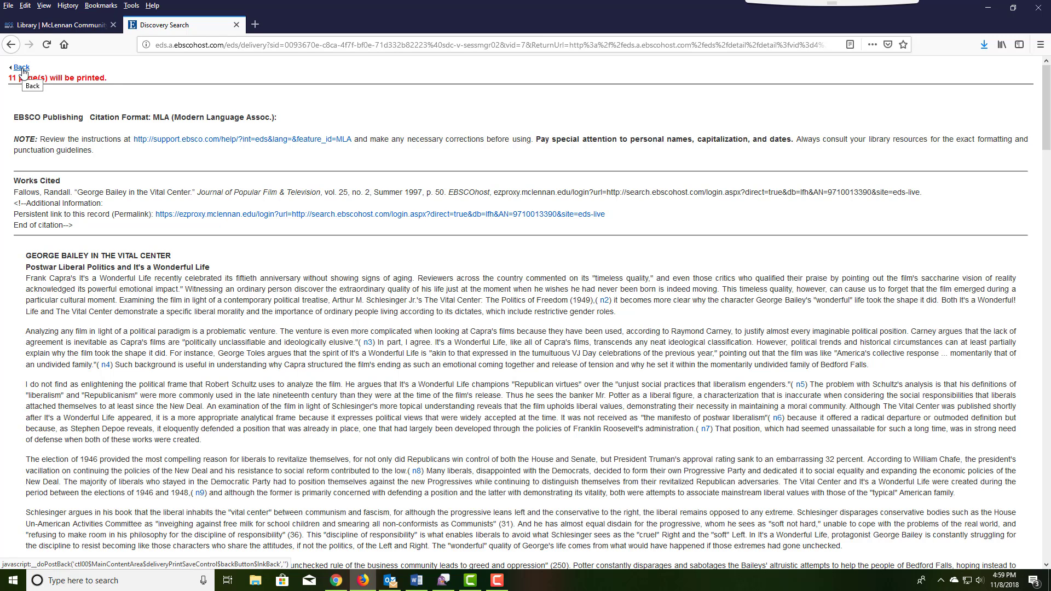
click(21, 68)
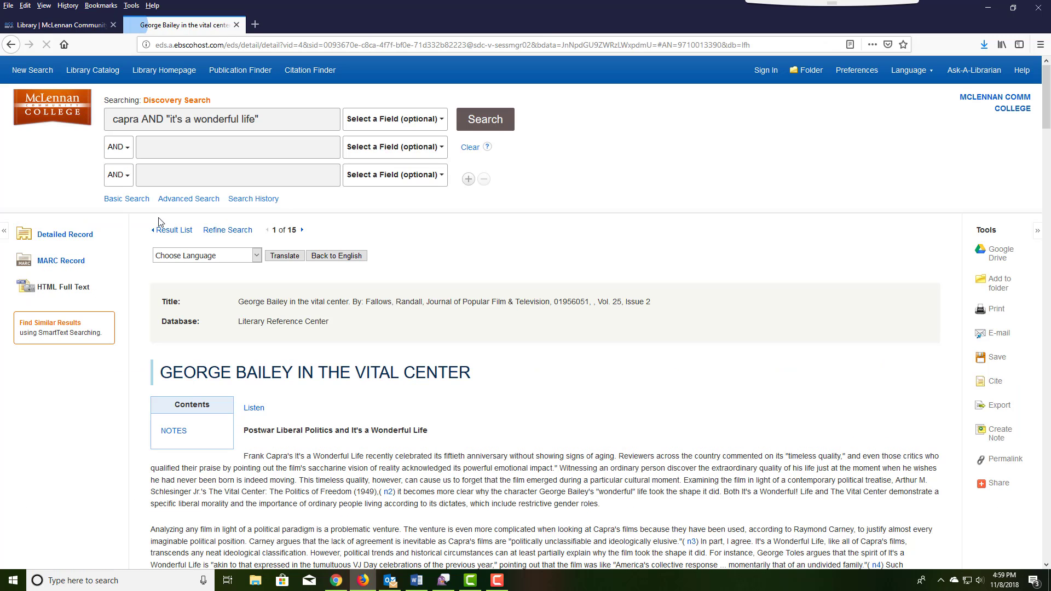
Address the article e-mail to the recipient with subject 'Its a Wonderful Life Article 1'.
click(998, 335)
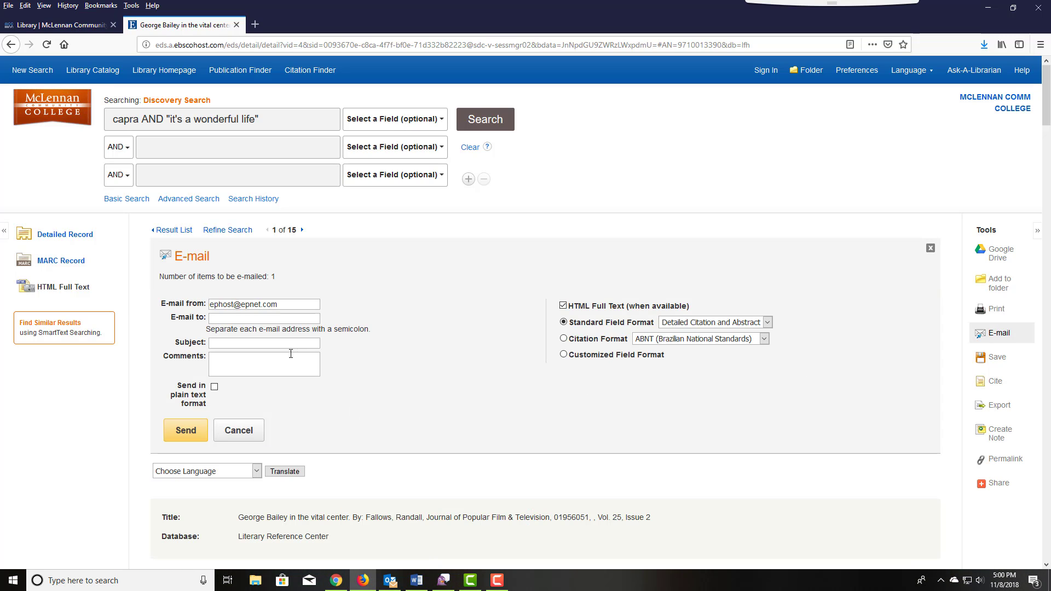
click(275, 319)
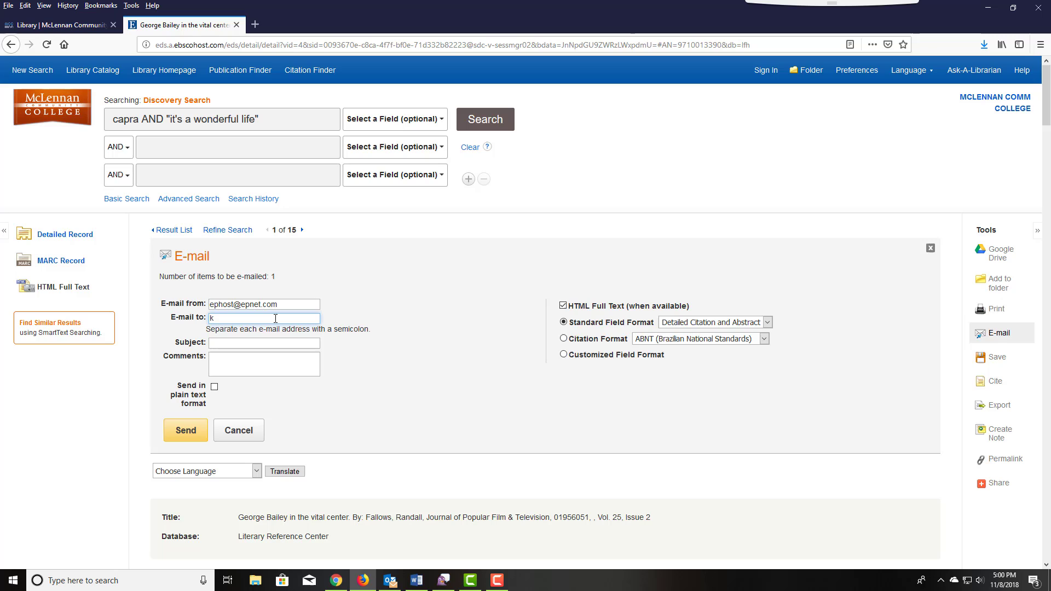
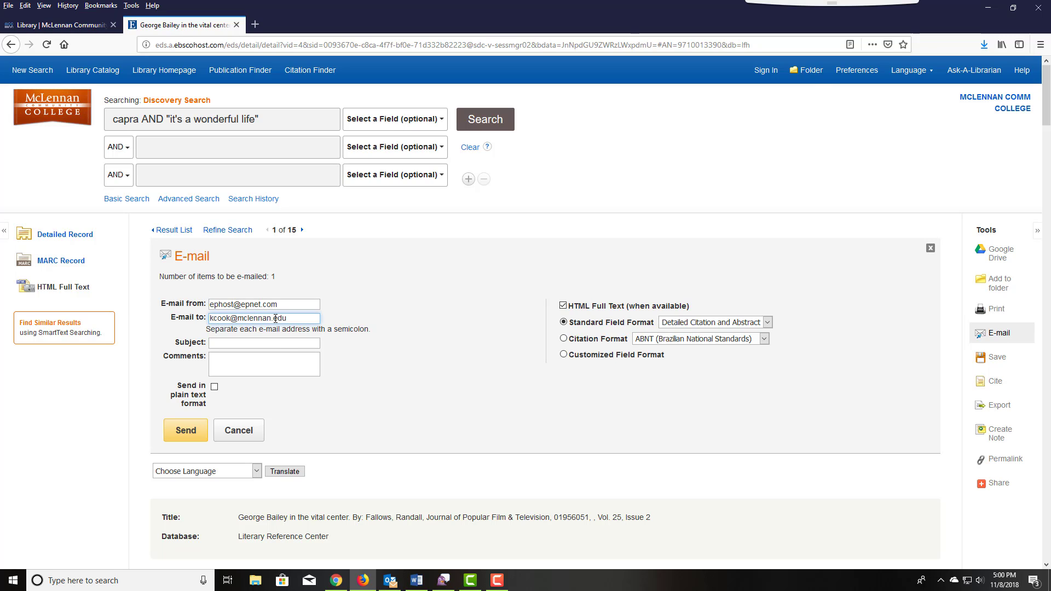
click(278, 343)
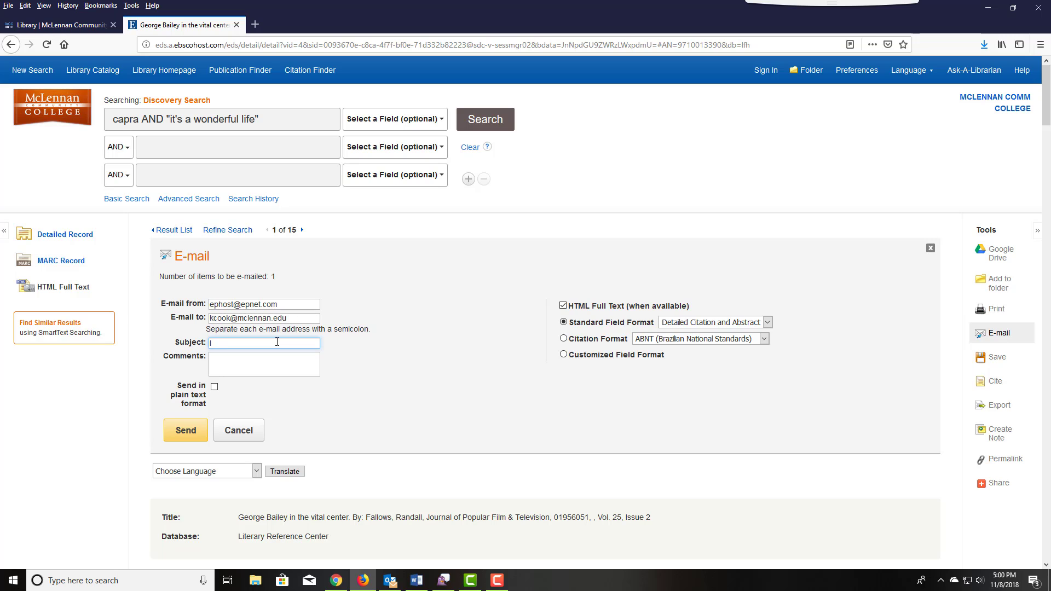
text(Its a Wonderful Life Article 1)
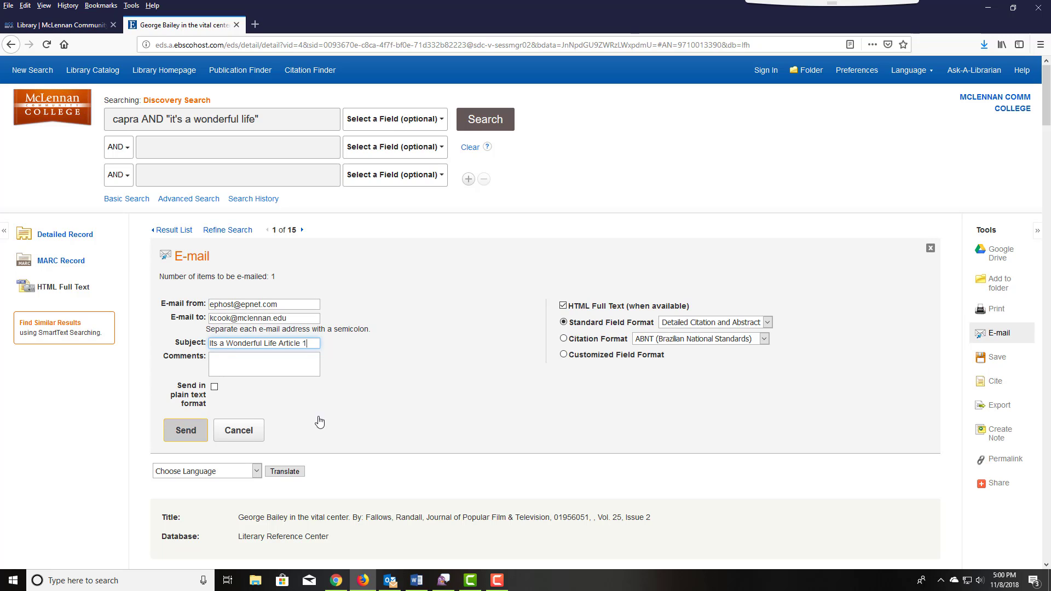
Send the e-mail with an MLA citation and dismiss the confirmation.
click(570, 344)
click(661, 340)
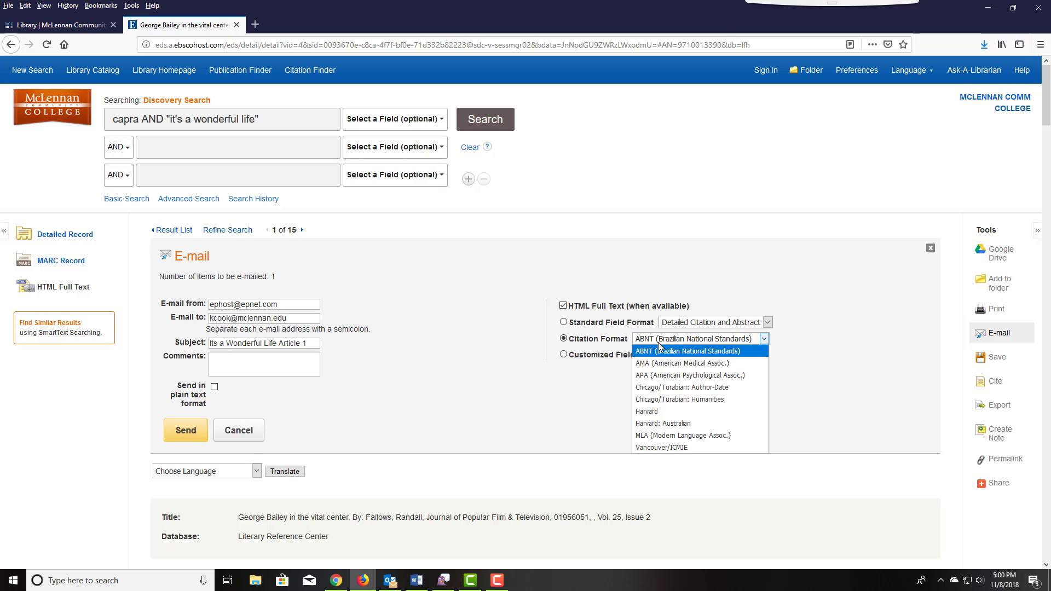
click(660, 436)
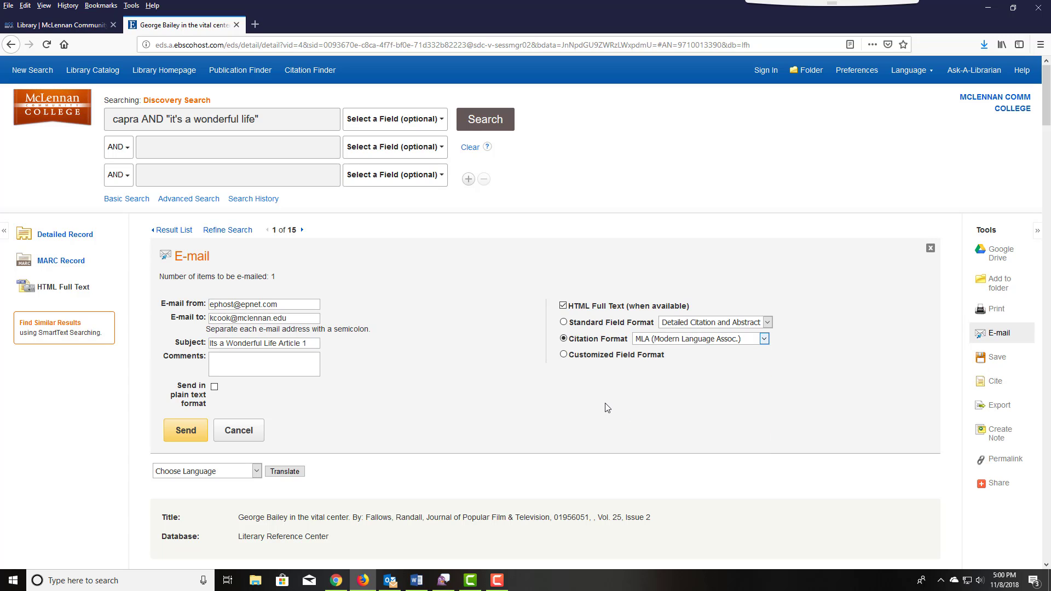
click(184, 433)
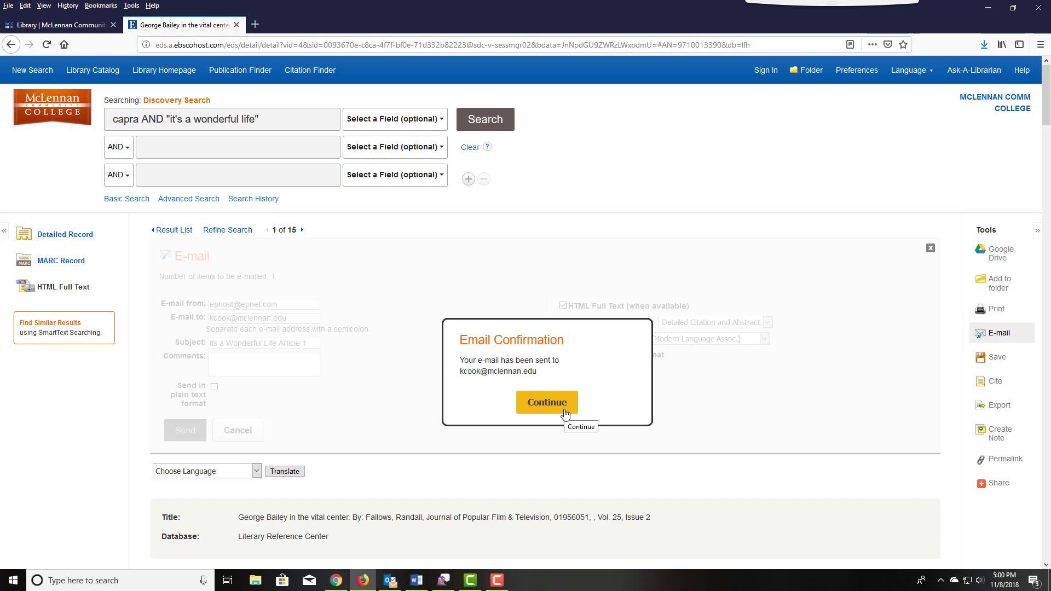
click(565, 414)
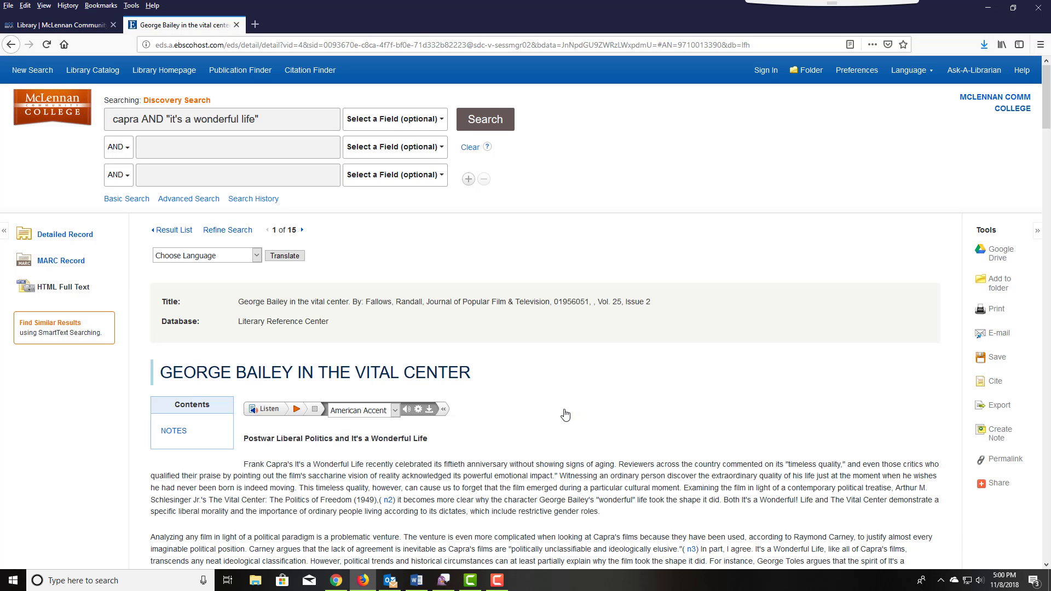
Generate the article's save page with an MLA citation above the full text.
click(997, 358)
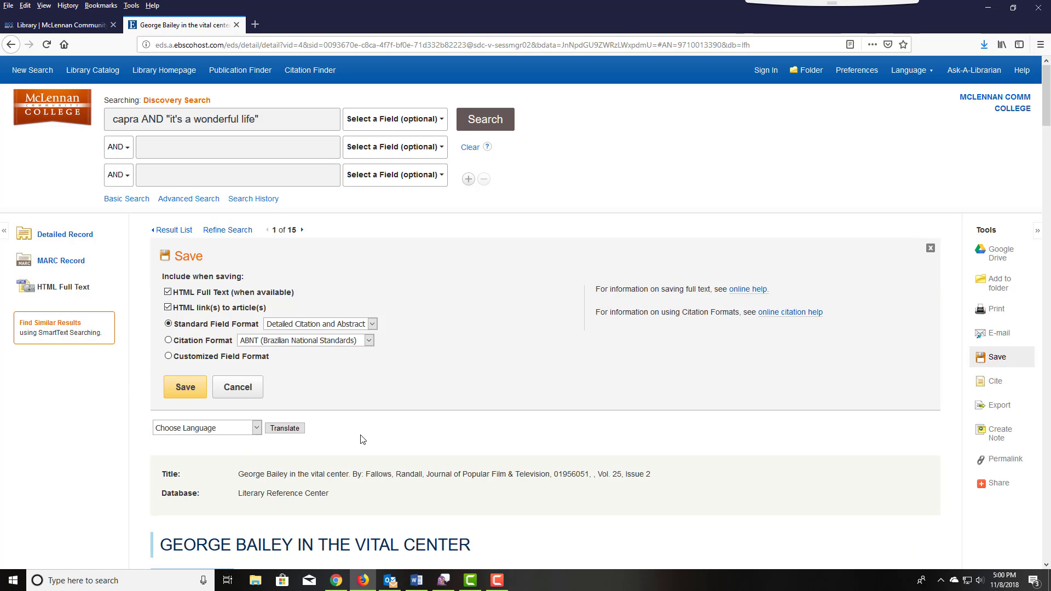
click(168, 341)
click(369, 341)
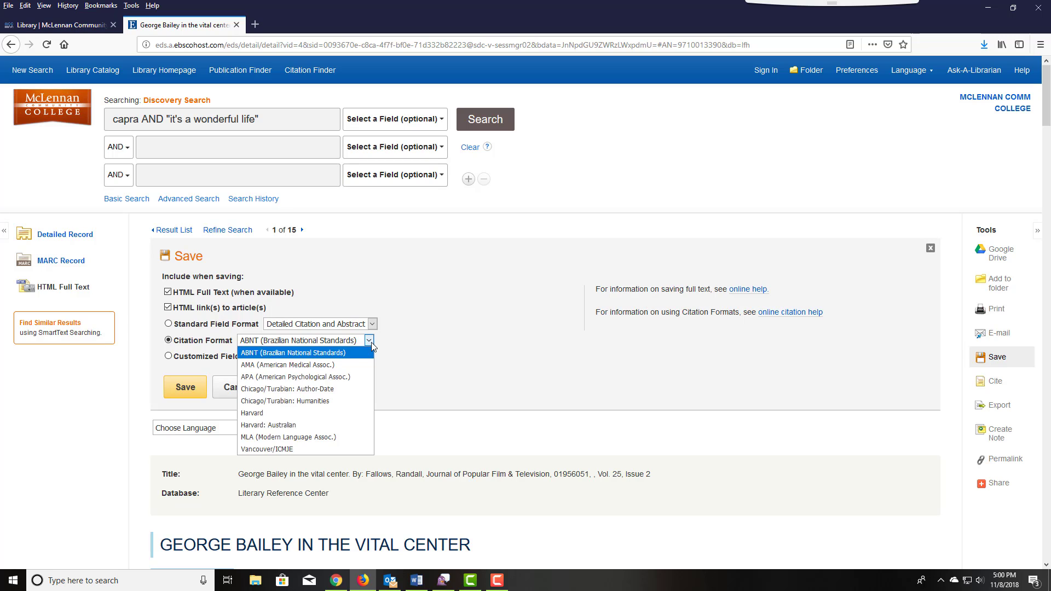
click(331, 438)
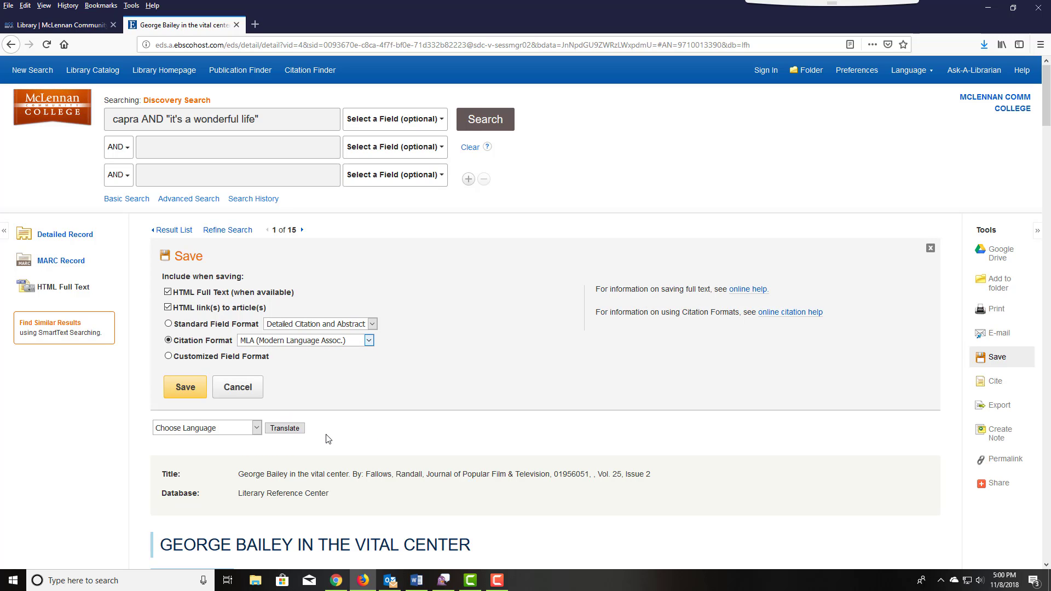
click(187, 390)
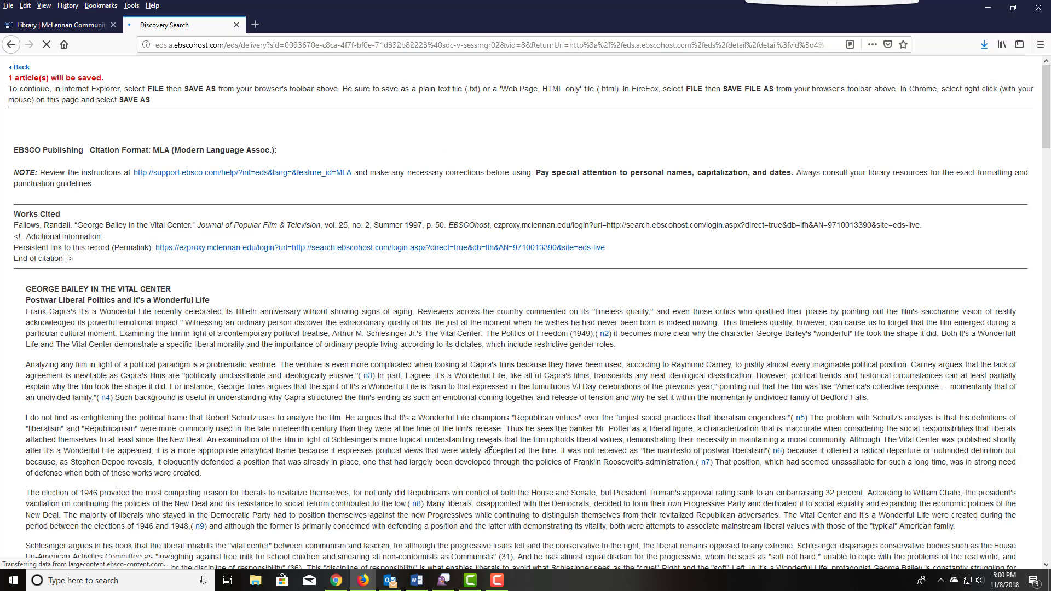
Save the page as a complete web page 'Itsawonderfullife article 1', replacing the old file.
right_click(397, 139)
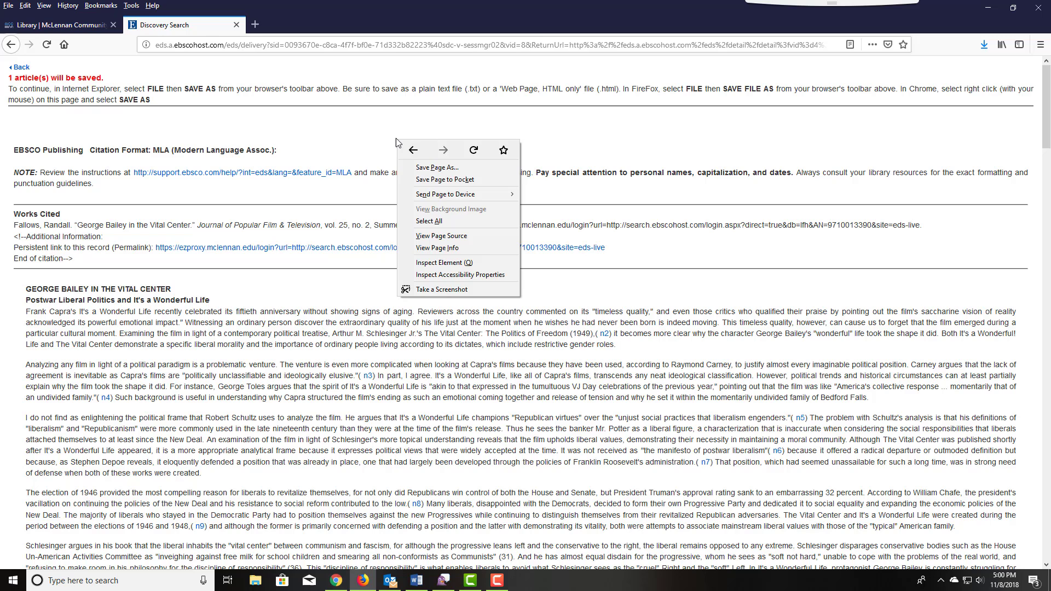
click(419, 170)
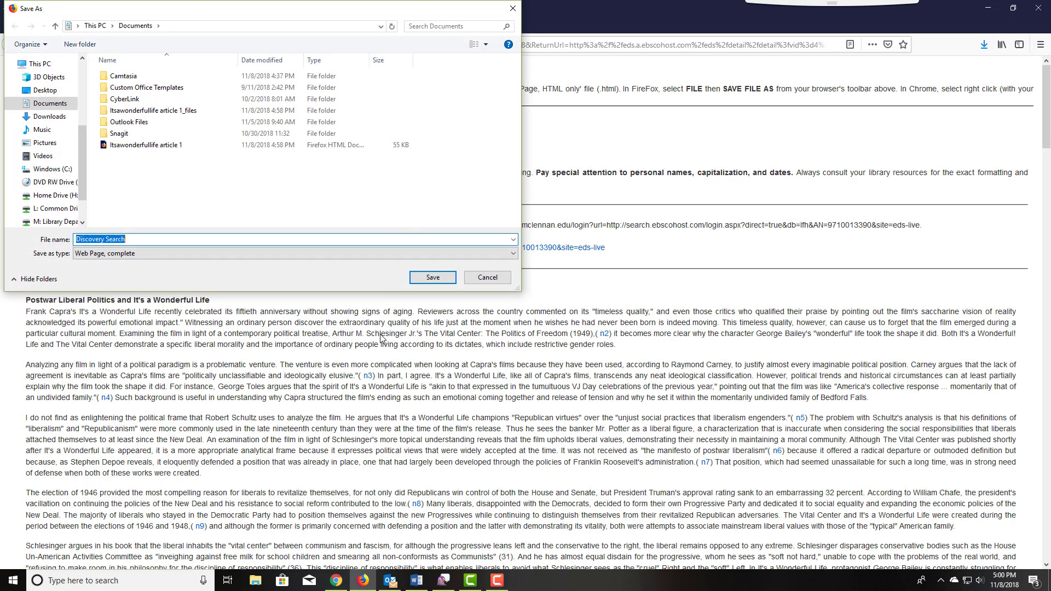
click(149, 145)
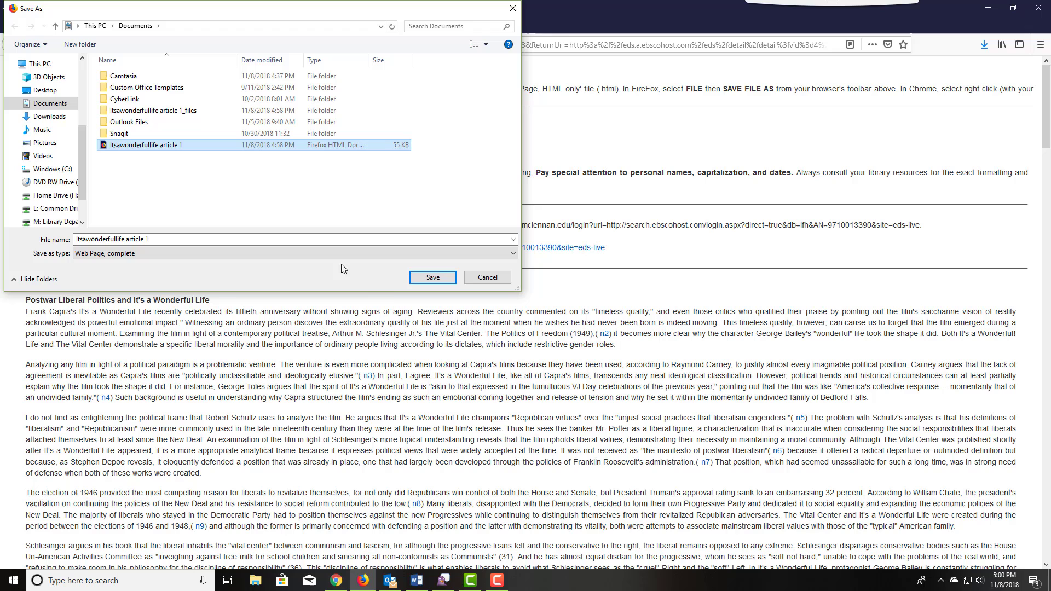
click(432, 278)
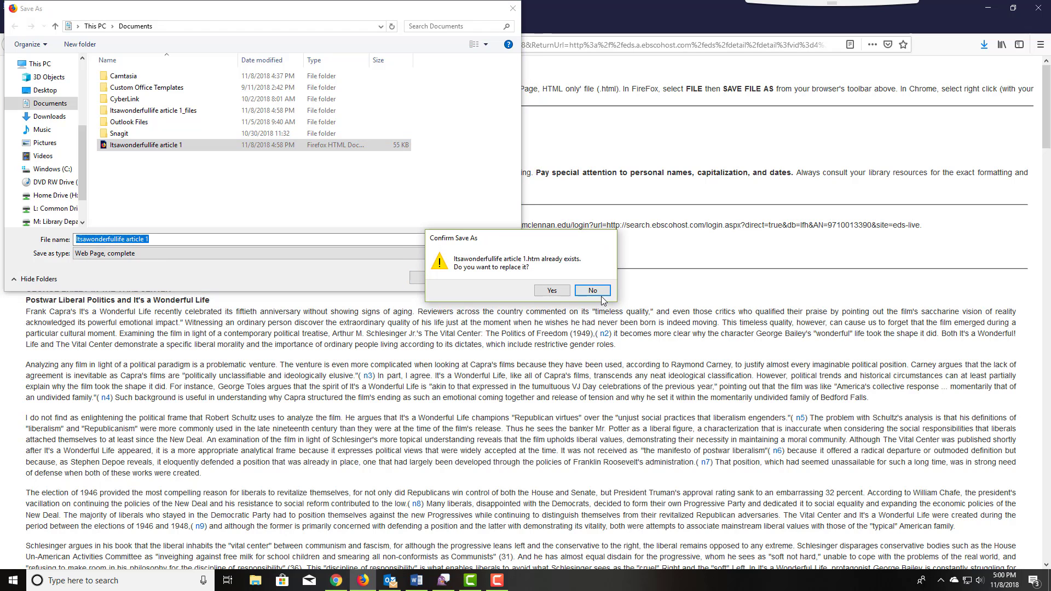
click(551, 290)
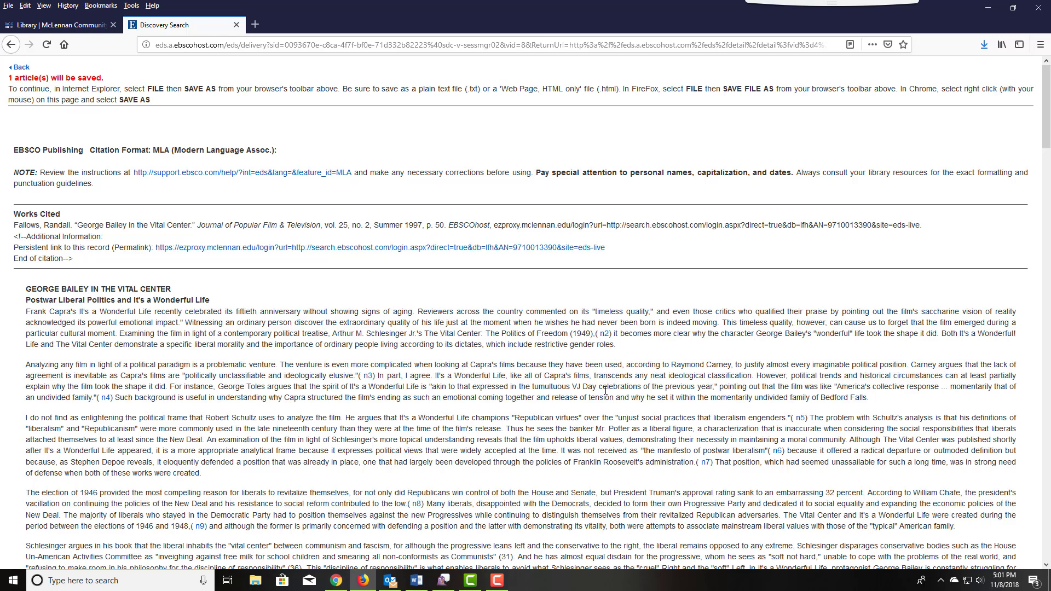
Return to the article's detailed record and dismiss the Outlook new-mail notification.
click(21, 68)
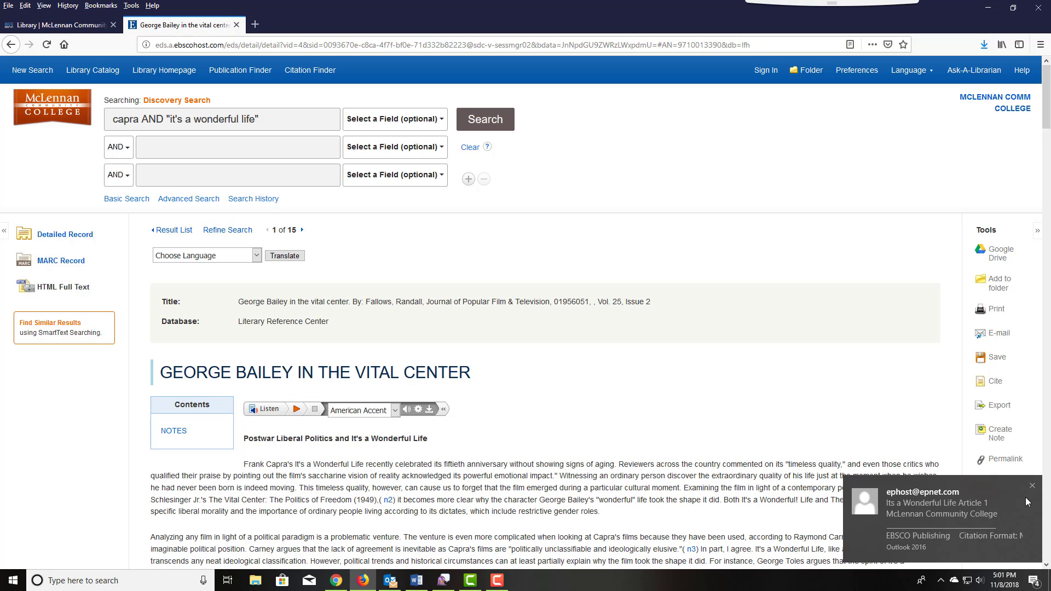
click(1033, 487)
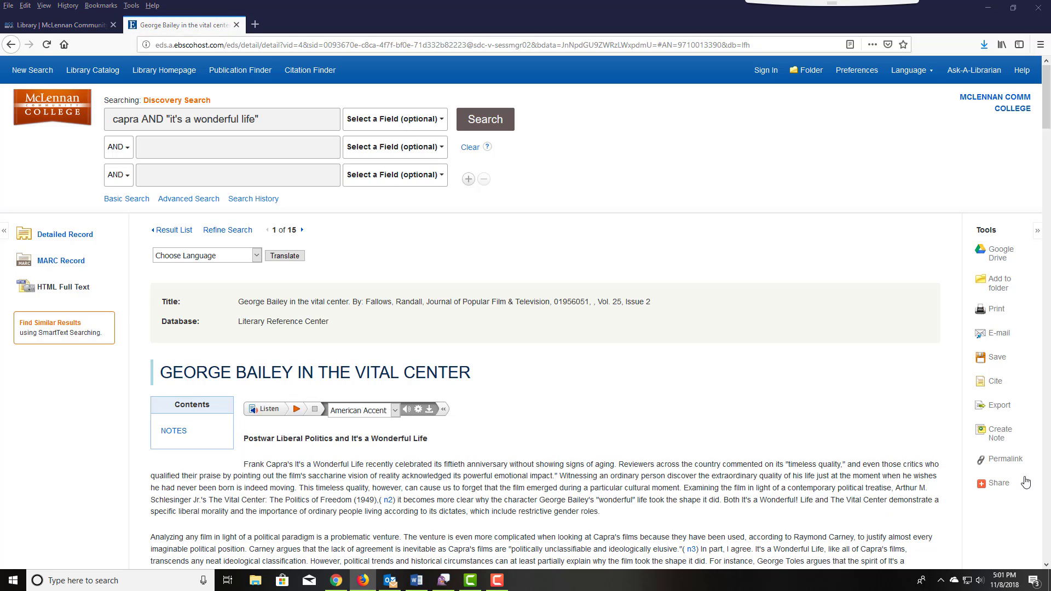